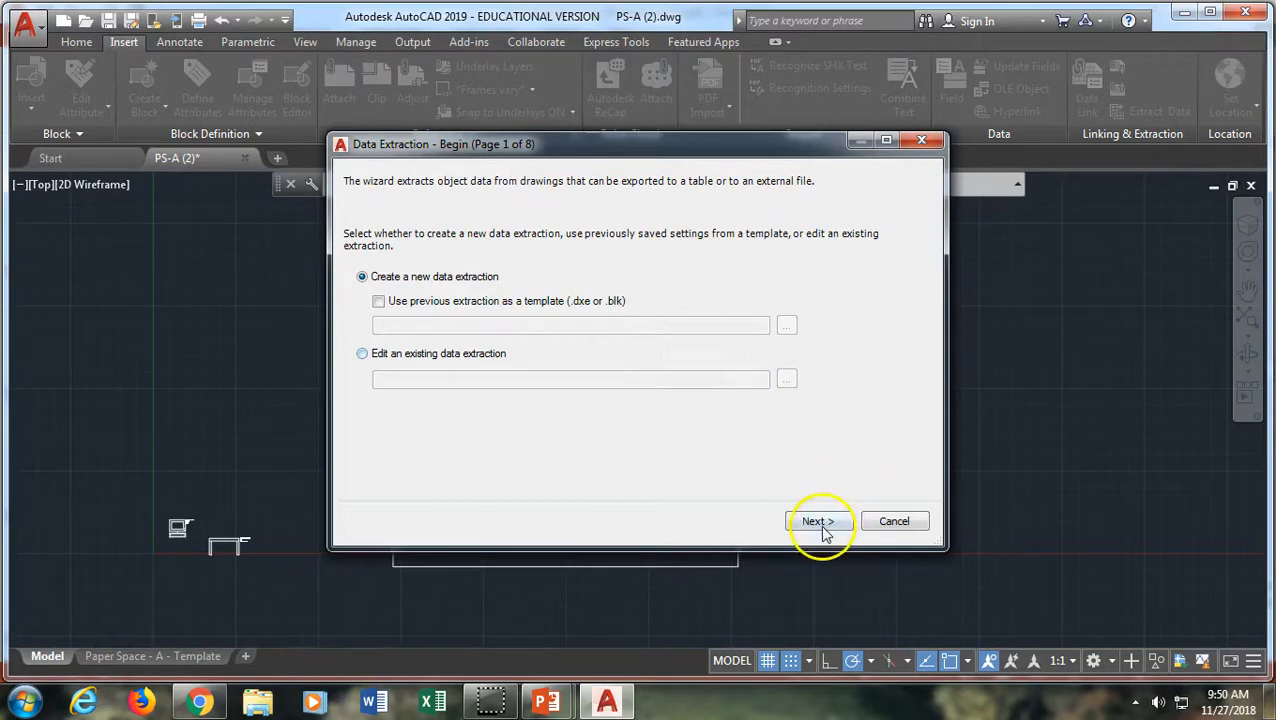
Step: Create a new data extraction and save it as attributes_01 in the root folder of the user's network drive
click(815, 522)
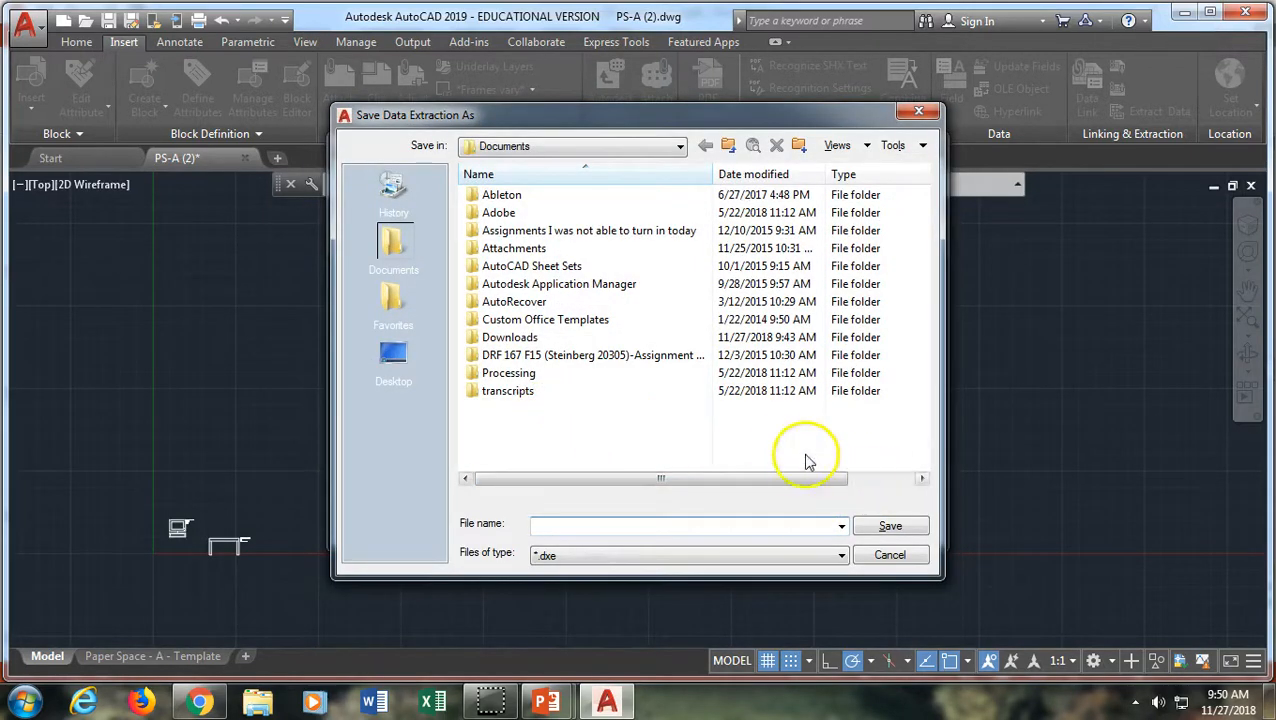
click(527, 148)
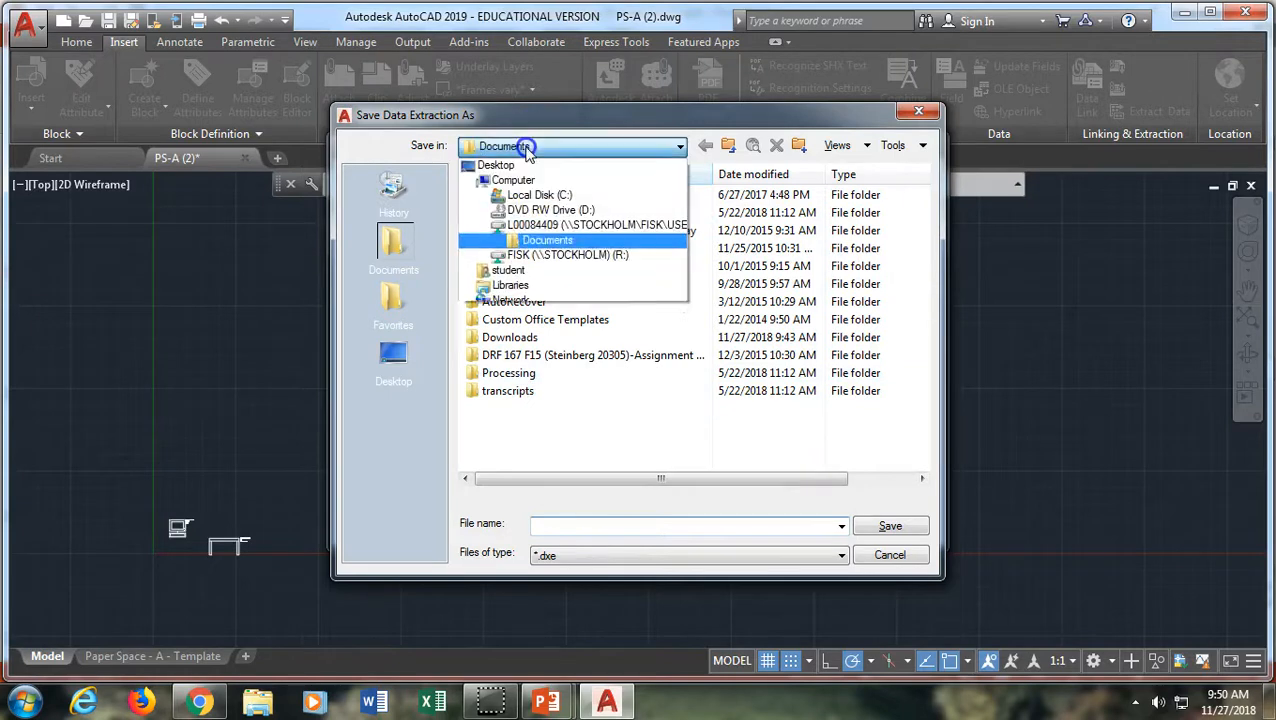
click(505, 225)
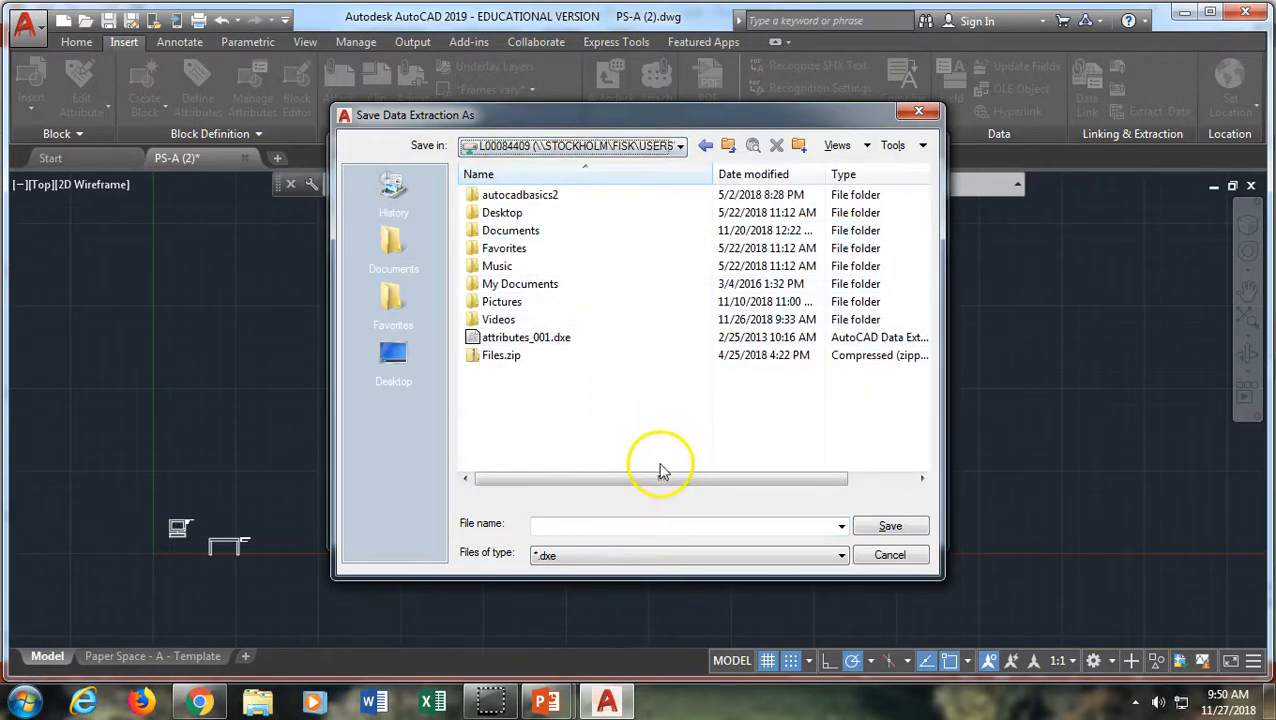
click(610, 521)
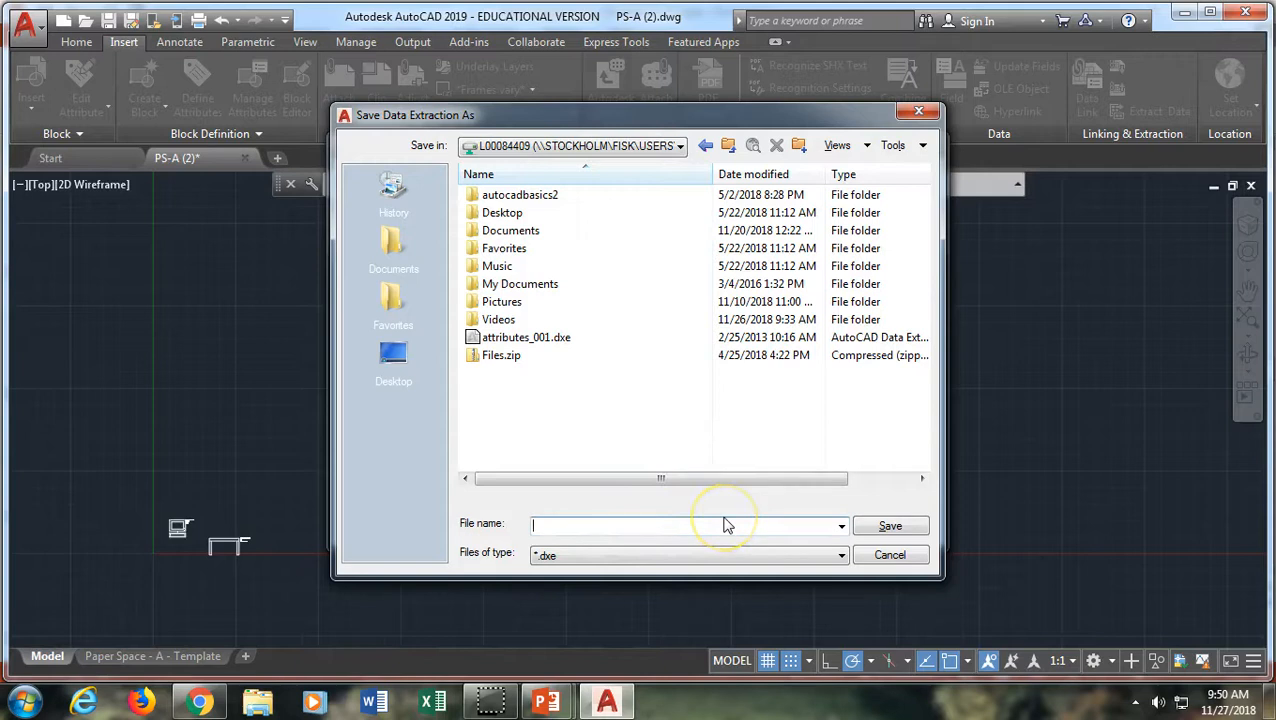
text(attributes_)
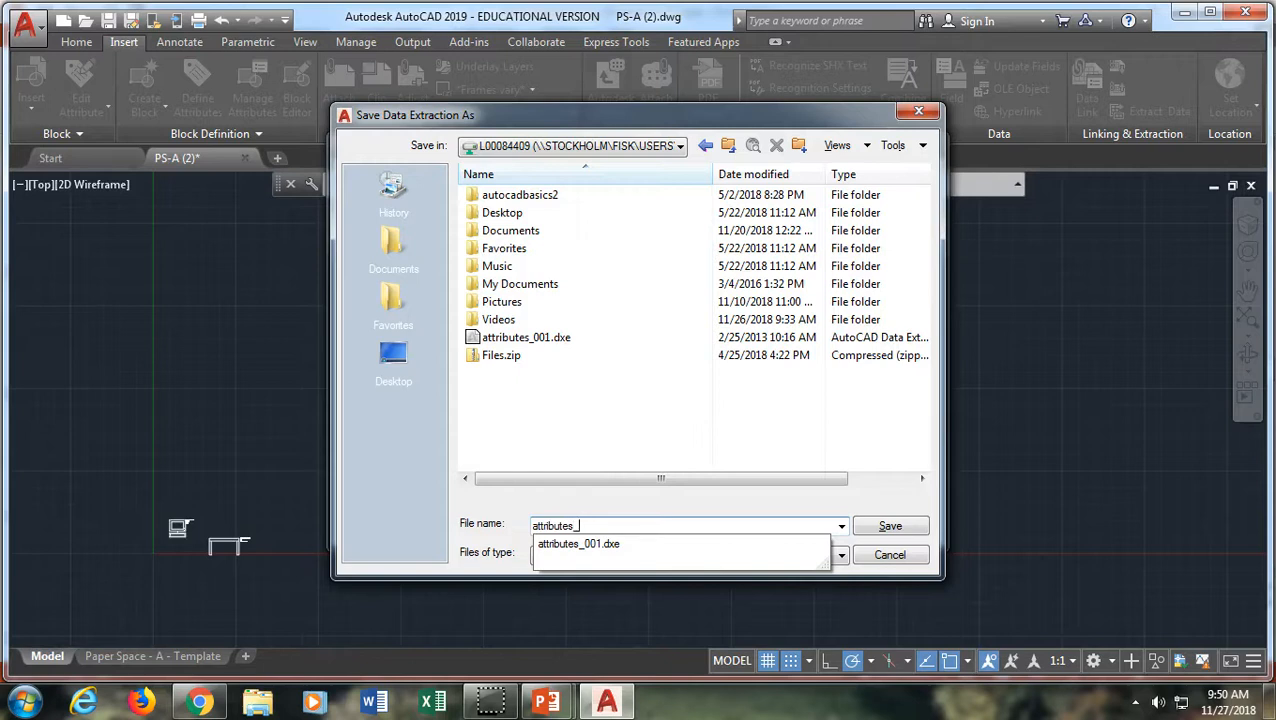
text(01)
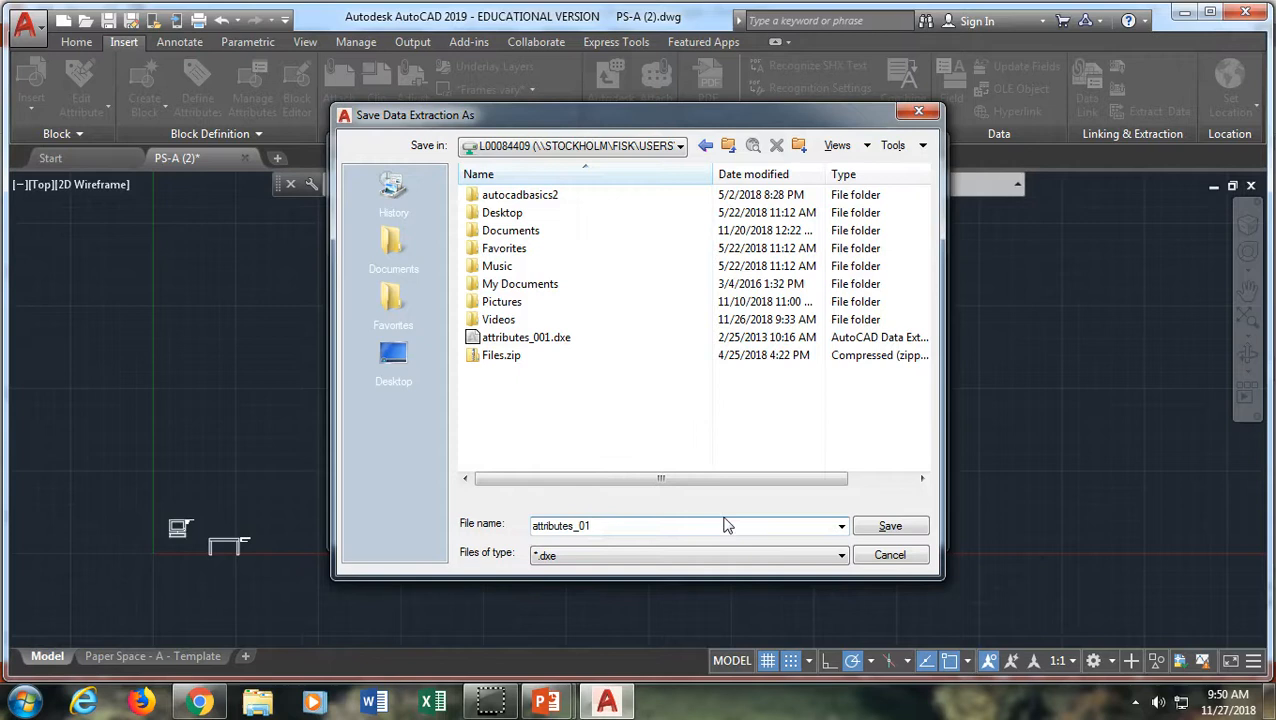
click(889, 526)
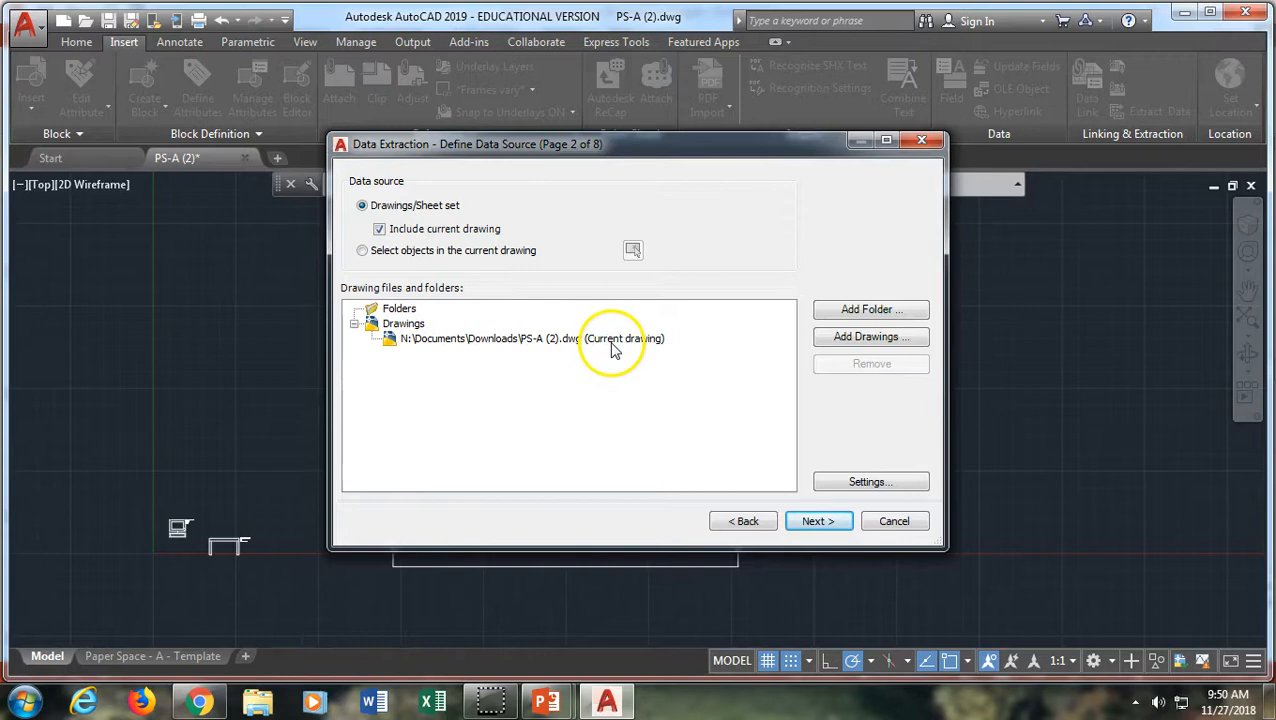
Step: Use selected objects in the current drawing as the data source, picking all computers and desks inside and outside the rectangle
click(516, 340)
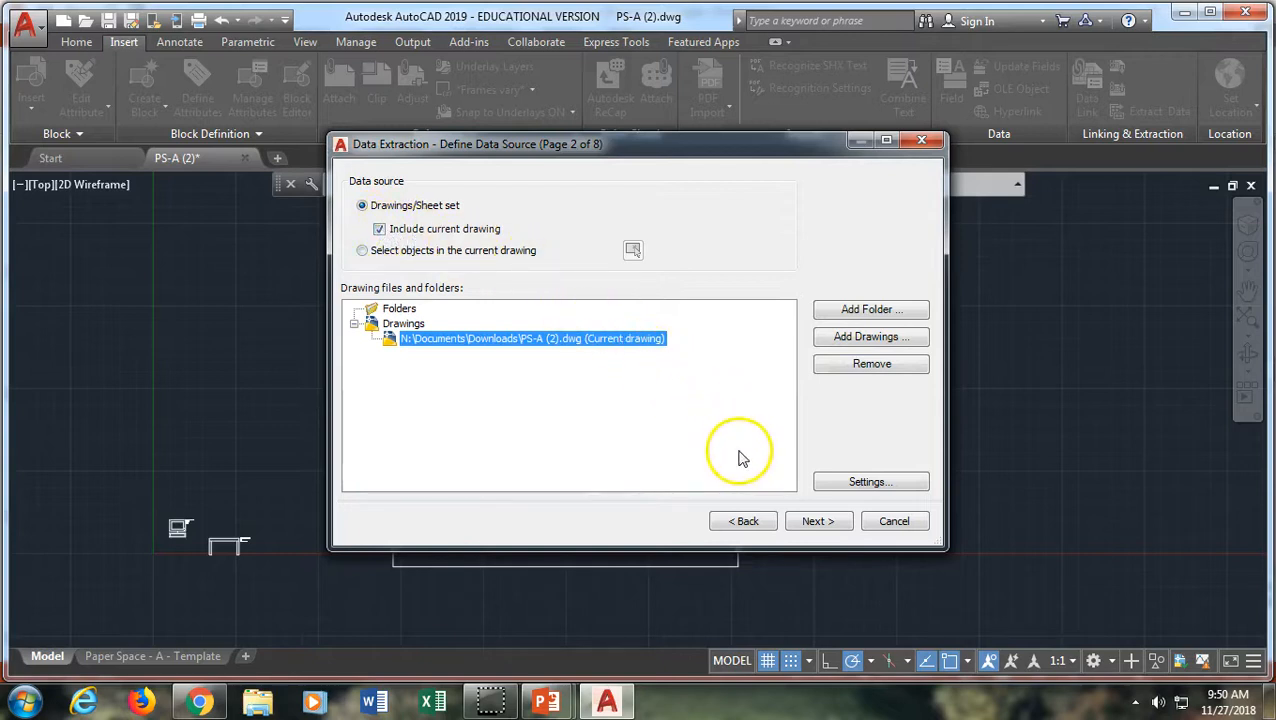
click(362, 251)
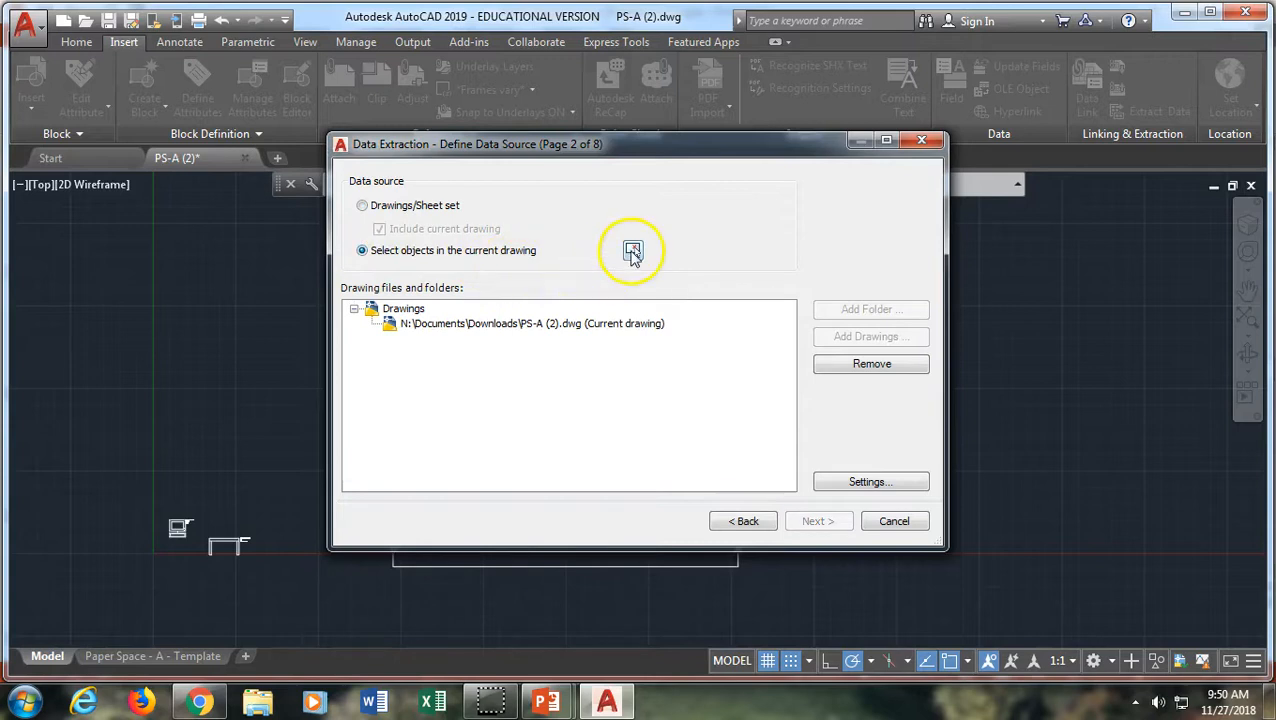
click(632, 251)
drag(461, 325, 424, 380)
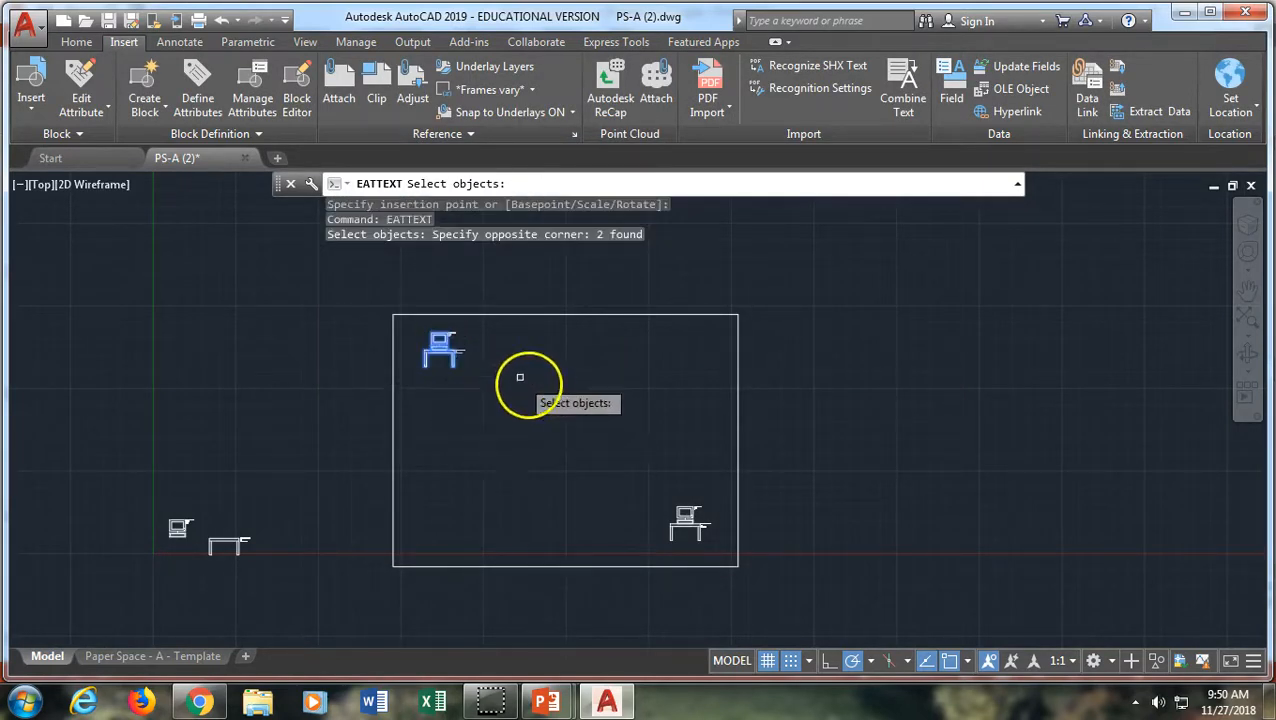
click(725, 499)
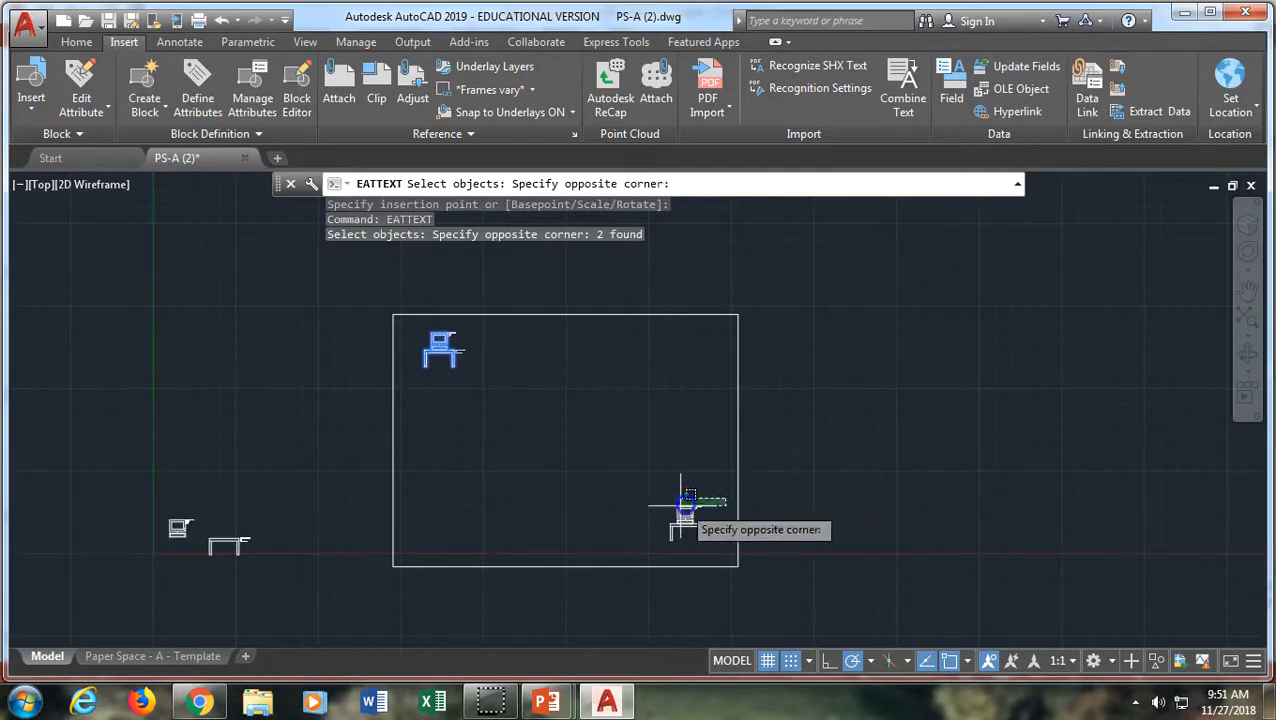
click(662, 553)
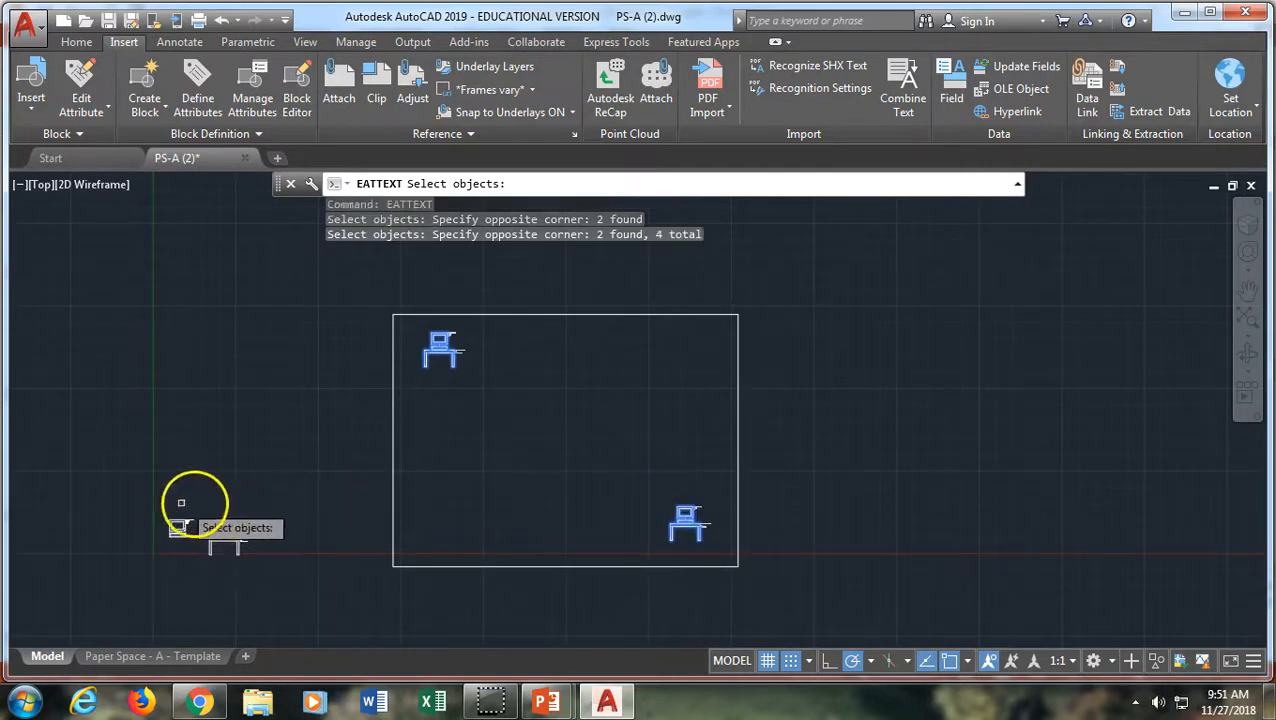
click(190, 503)
click(282, 564)
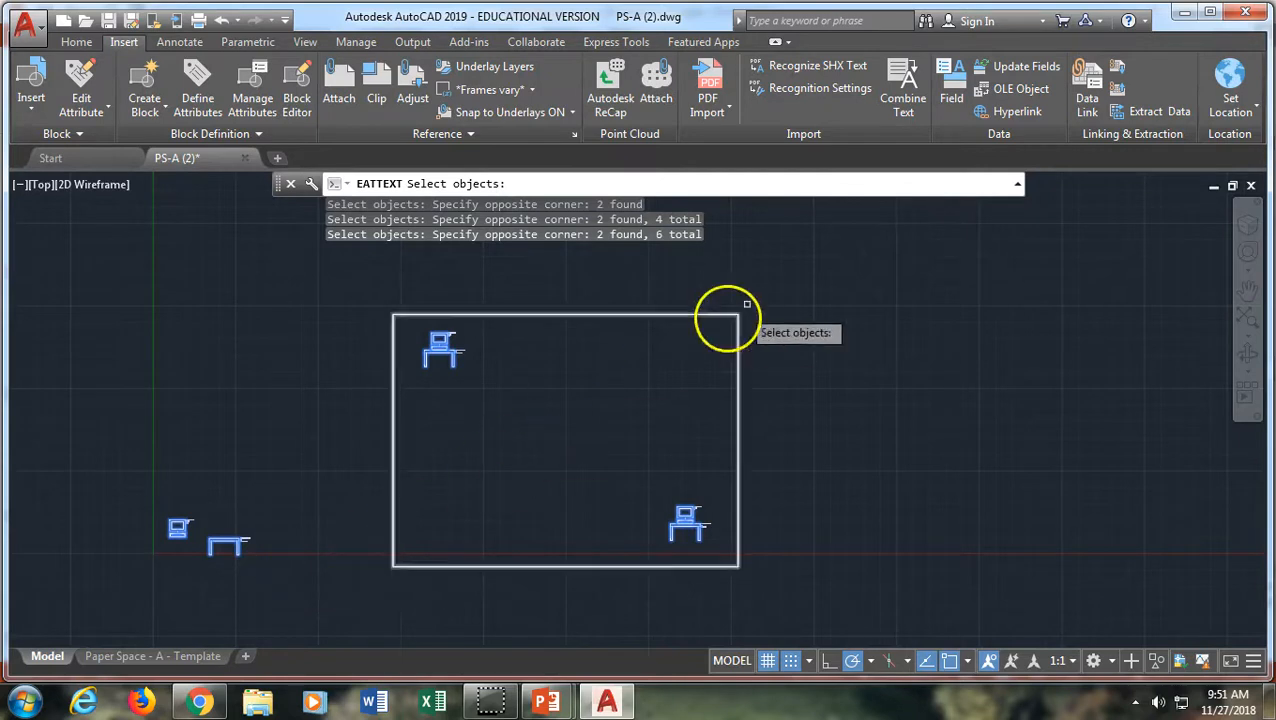
key(Return)
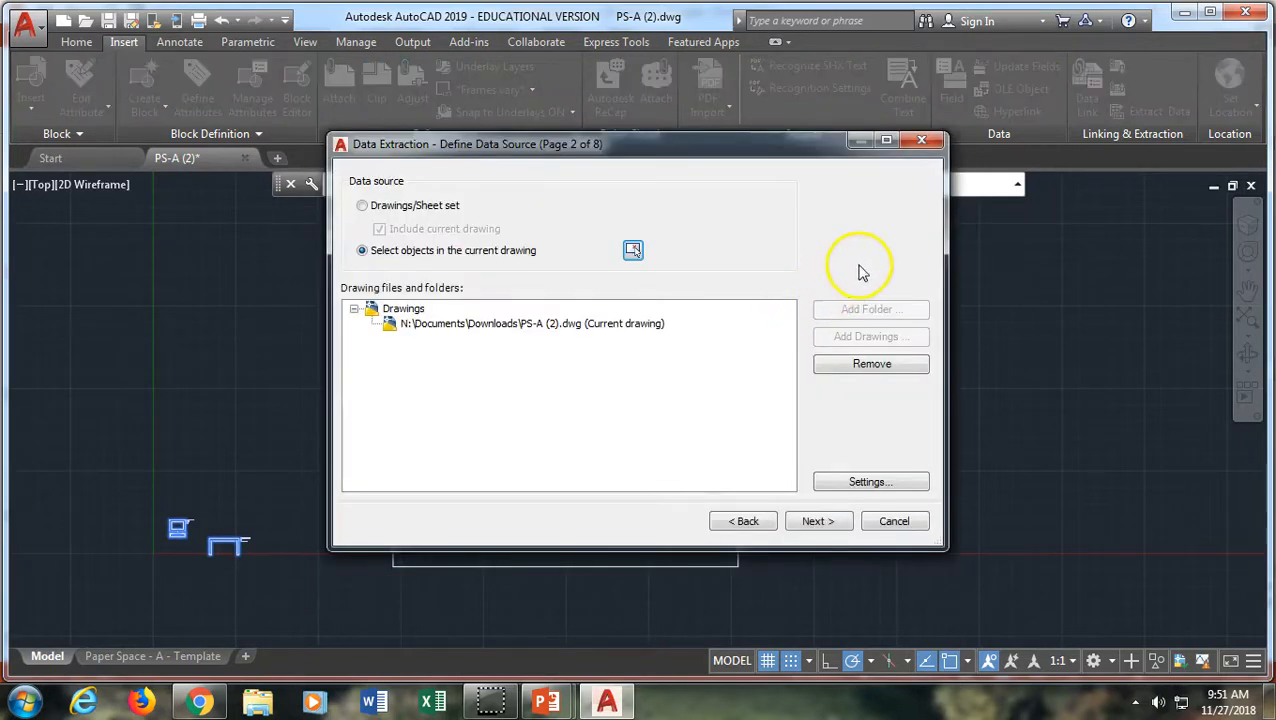
click(822, 524)
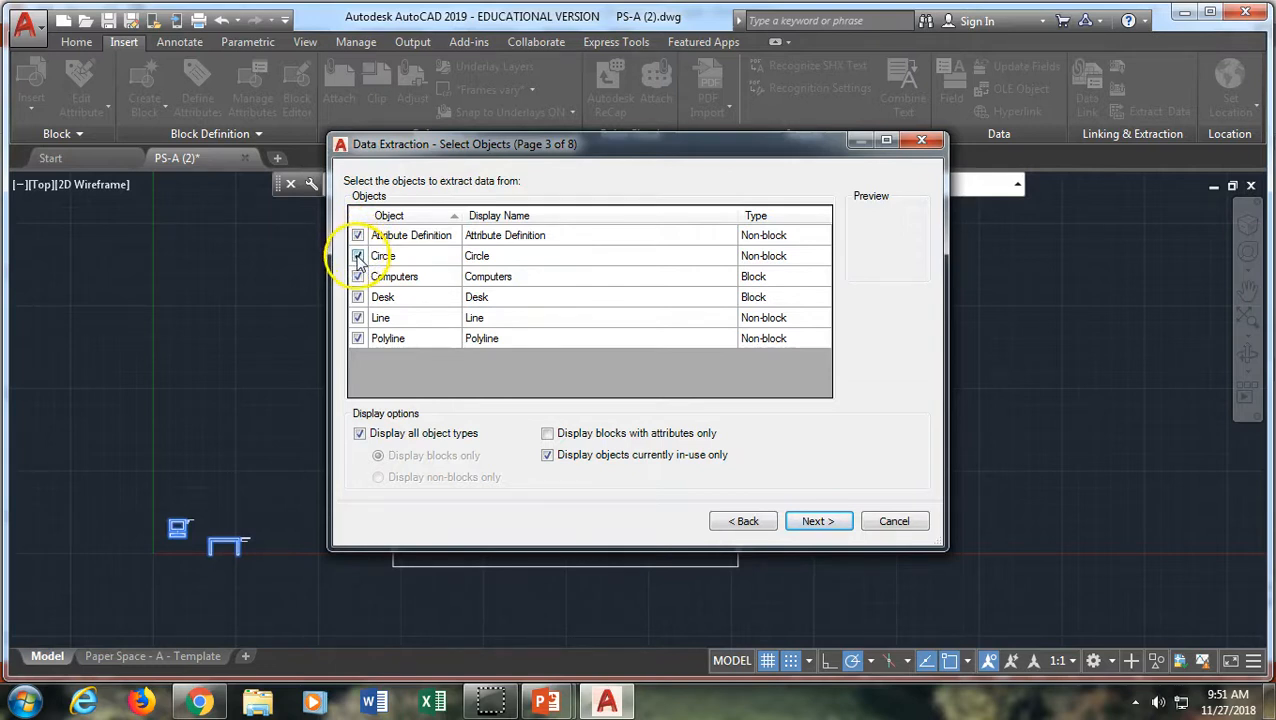
Step: Restrict the extraction to the Computers and Desk blocks, excluding all non-block objects, and enable displaying blocks with attributes only
click(358, 257)
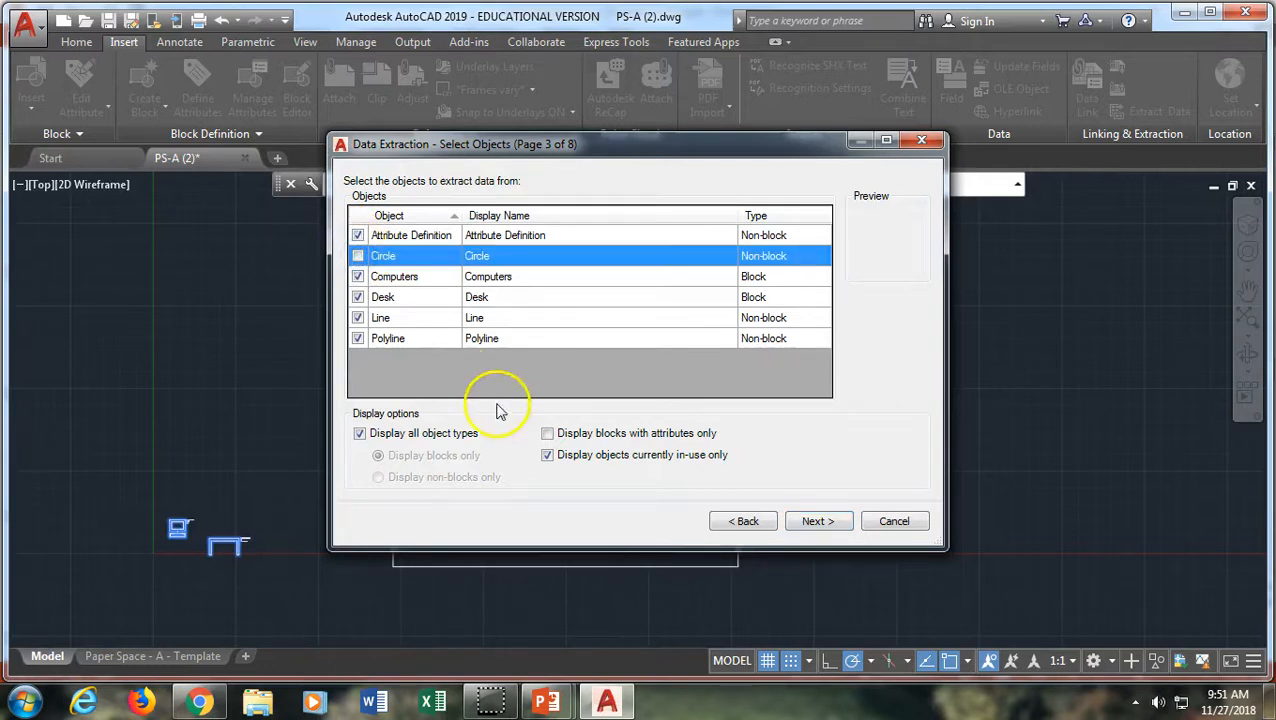
click(548, 434)
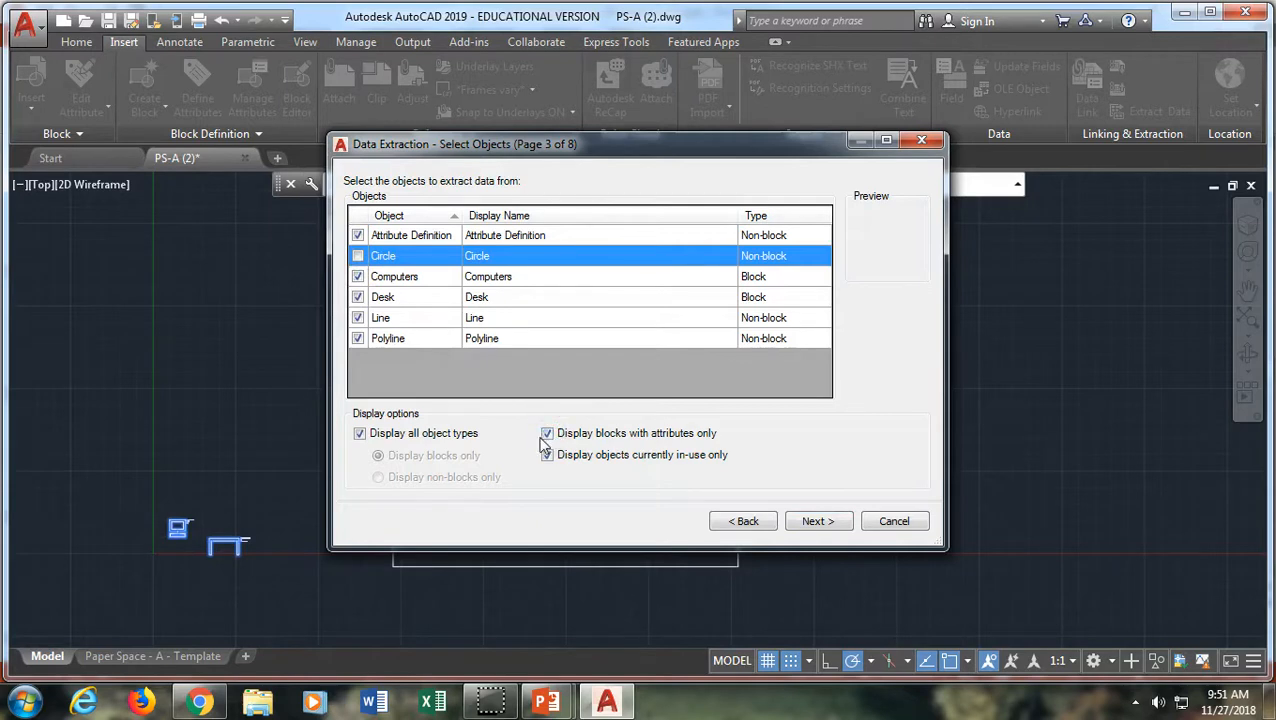
click(358, 256)
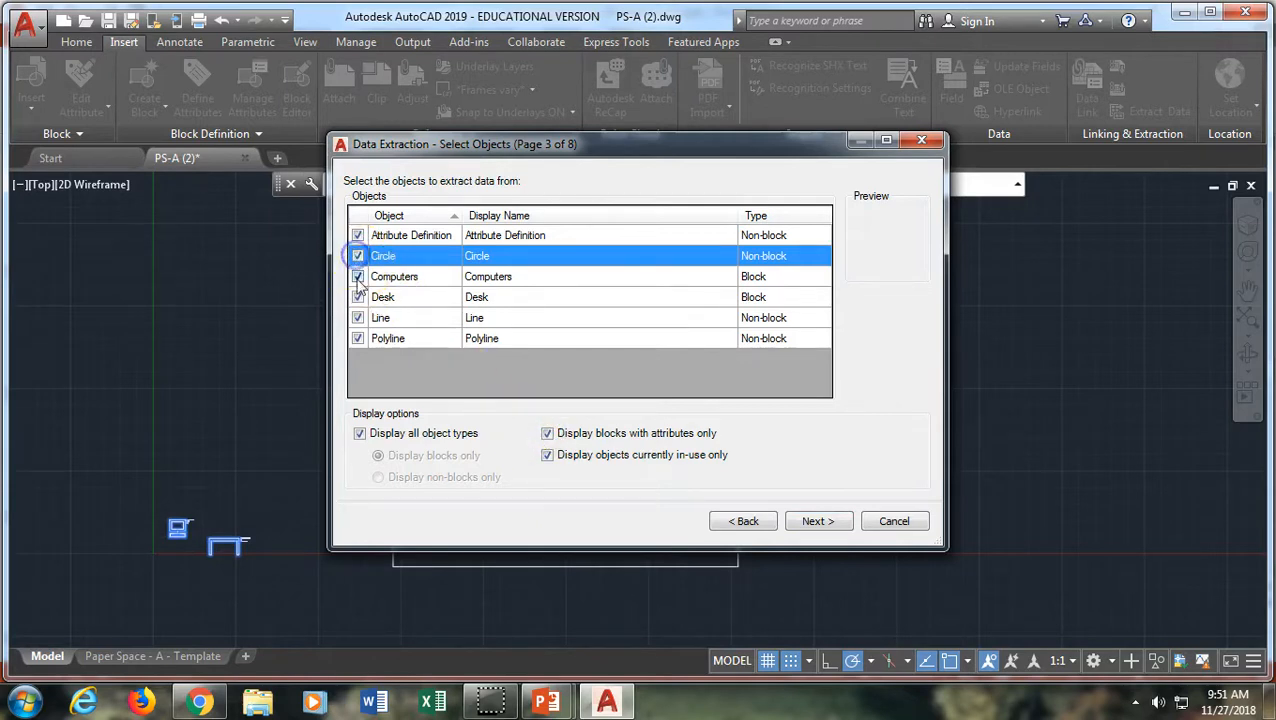
click(358, 339)
click(358, 318)
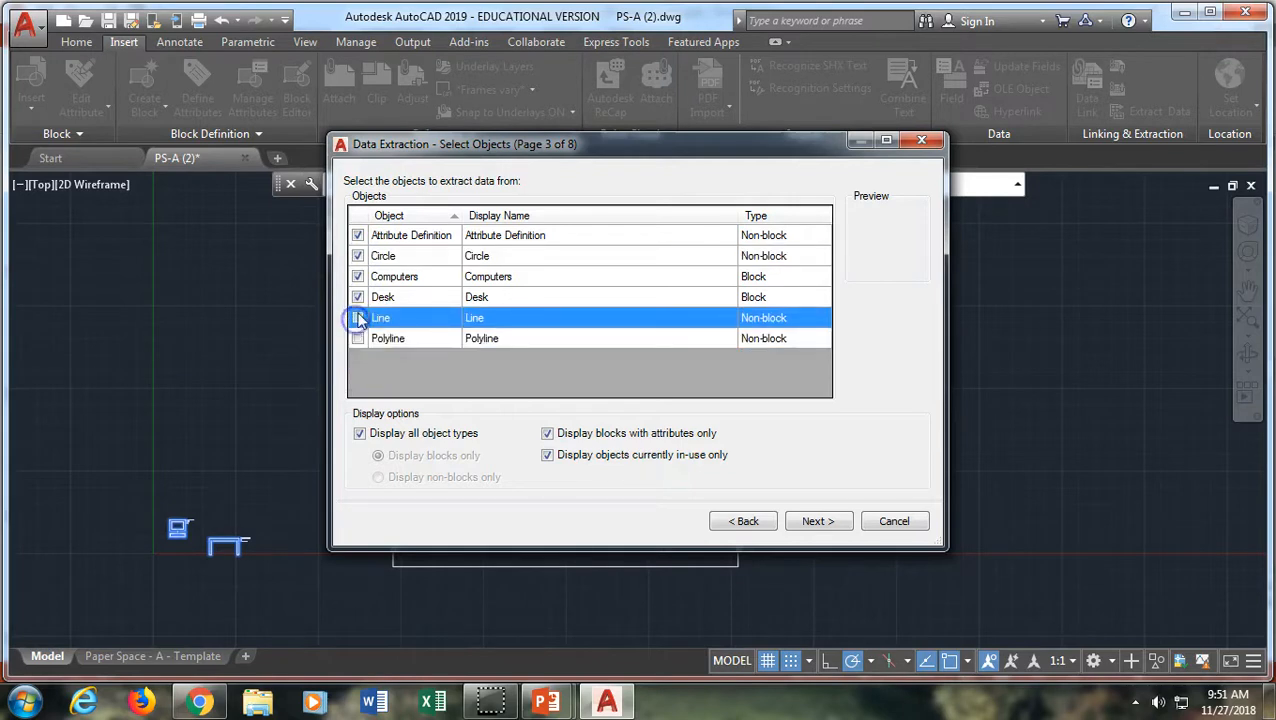
click(358, 256)
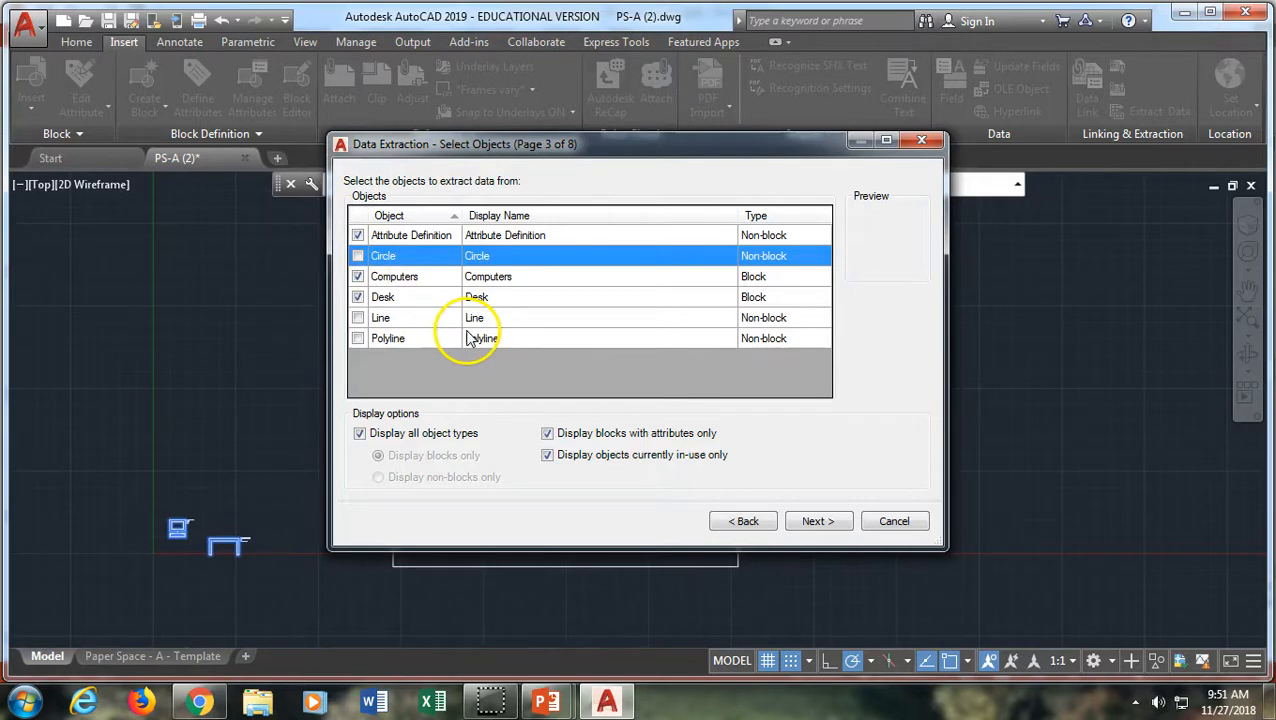
click(358, 236)
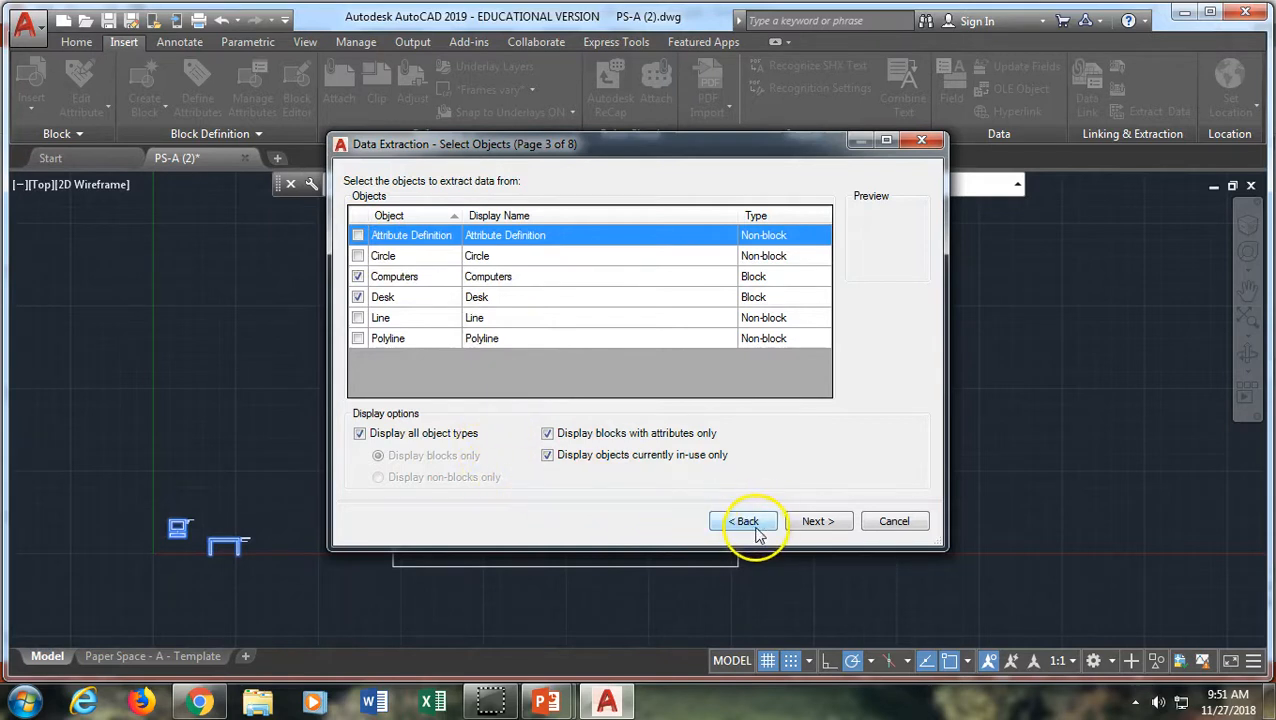
click(818, 522)
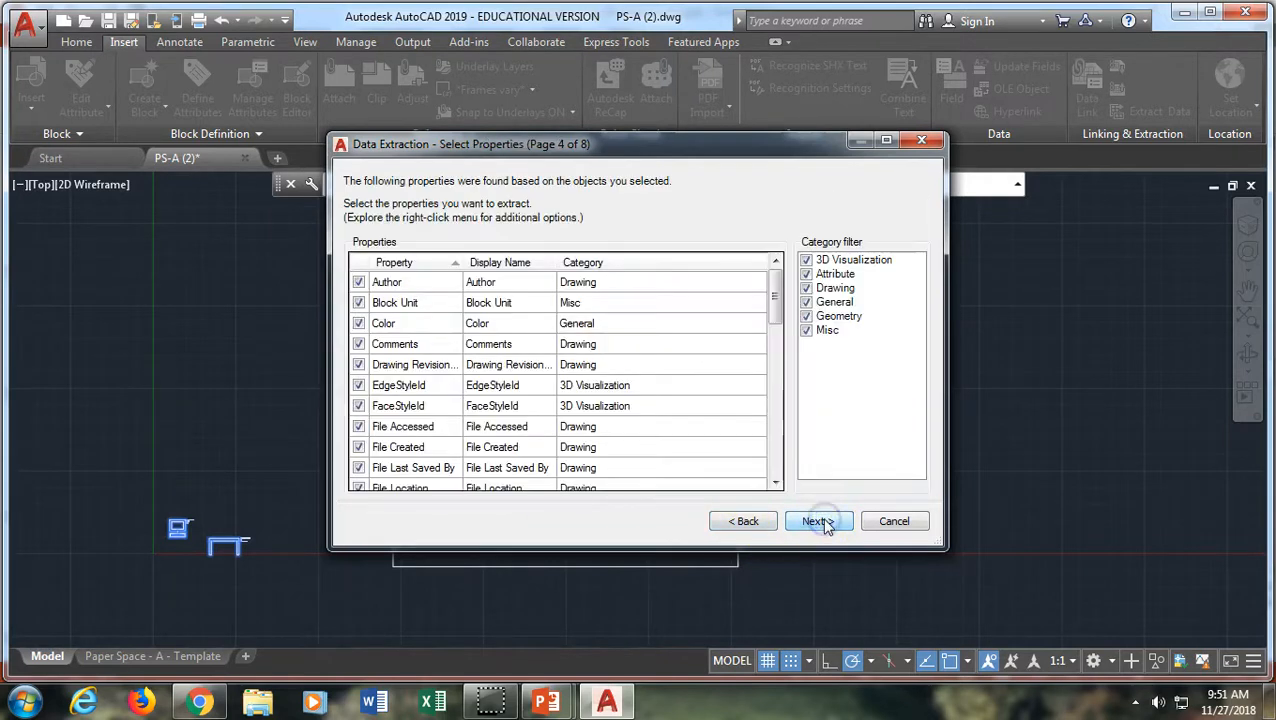
Step: Limit the extracted properties to the Attribute category and accept the default columns of the refined data
click(806, 260)
click(806, 288)
click(806, 302)
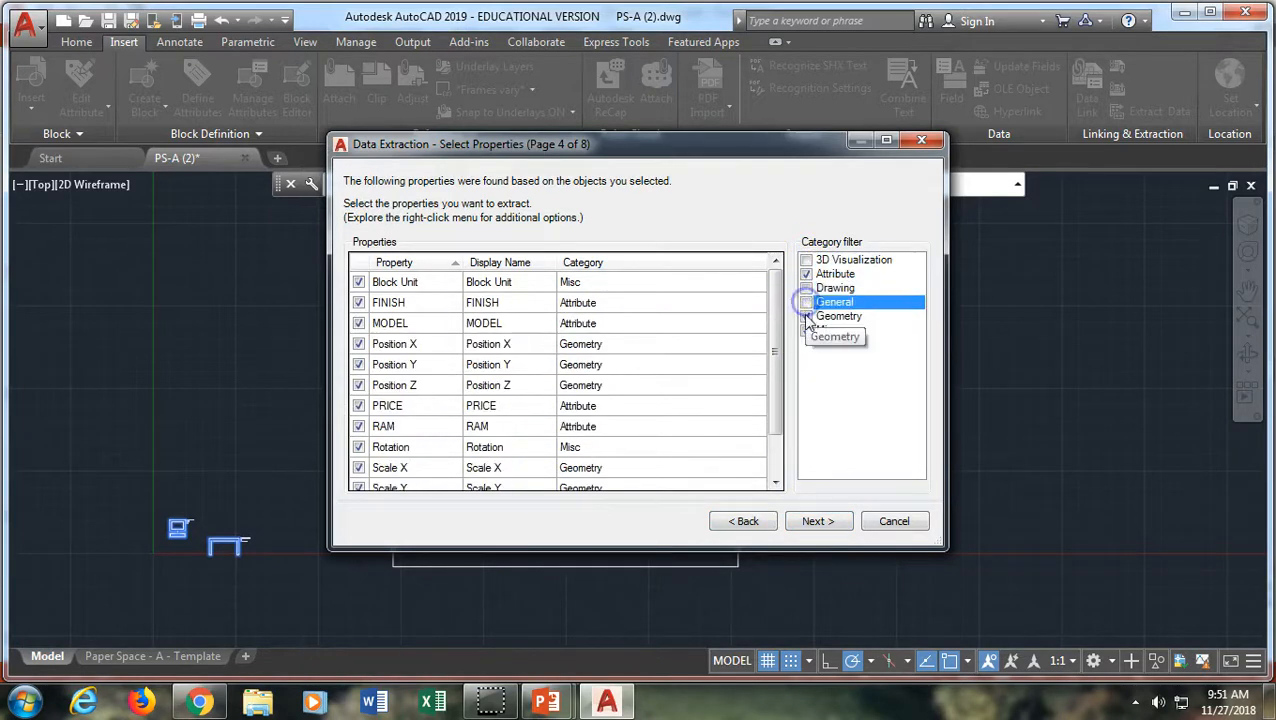
click(806, 316)
click(806, 331)
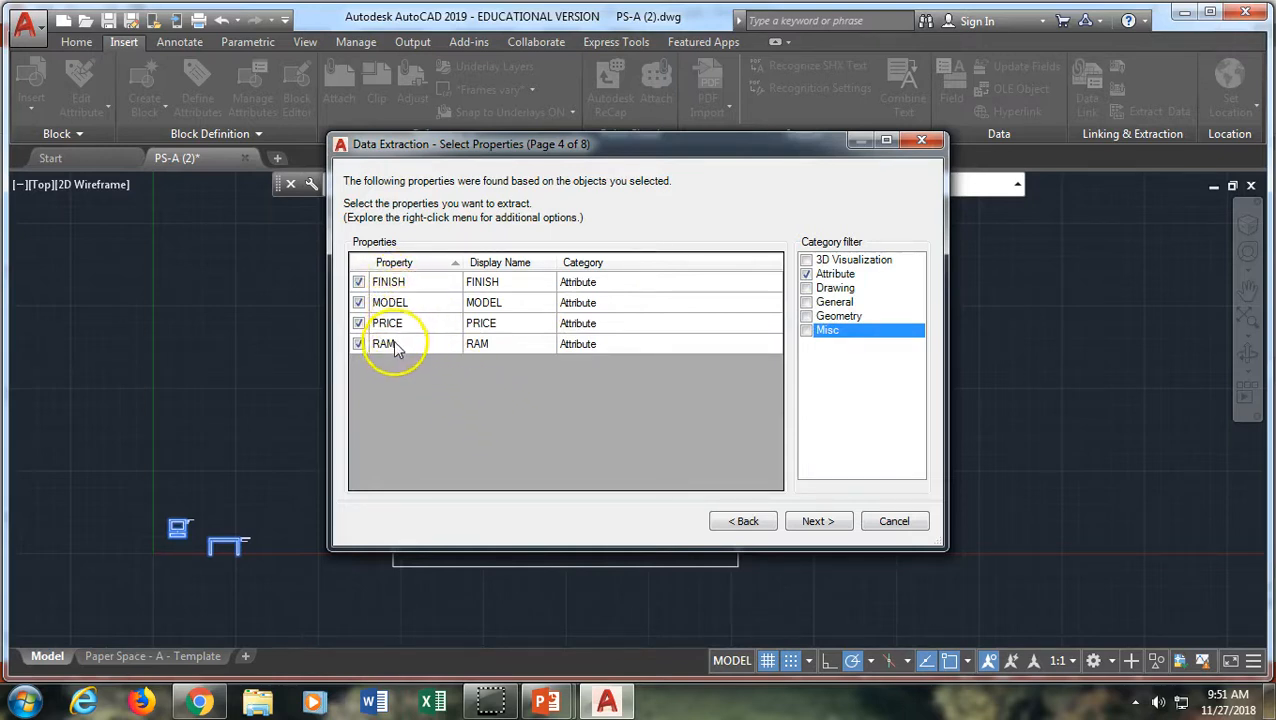
click(818, 522)
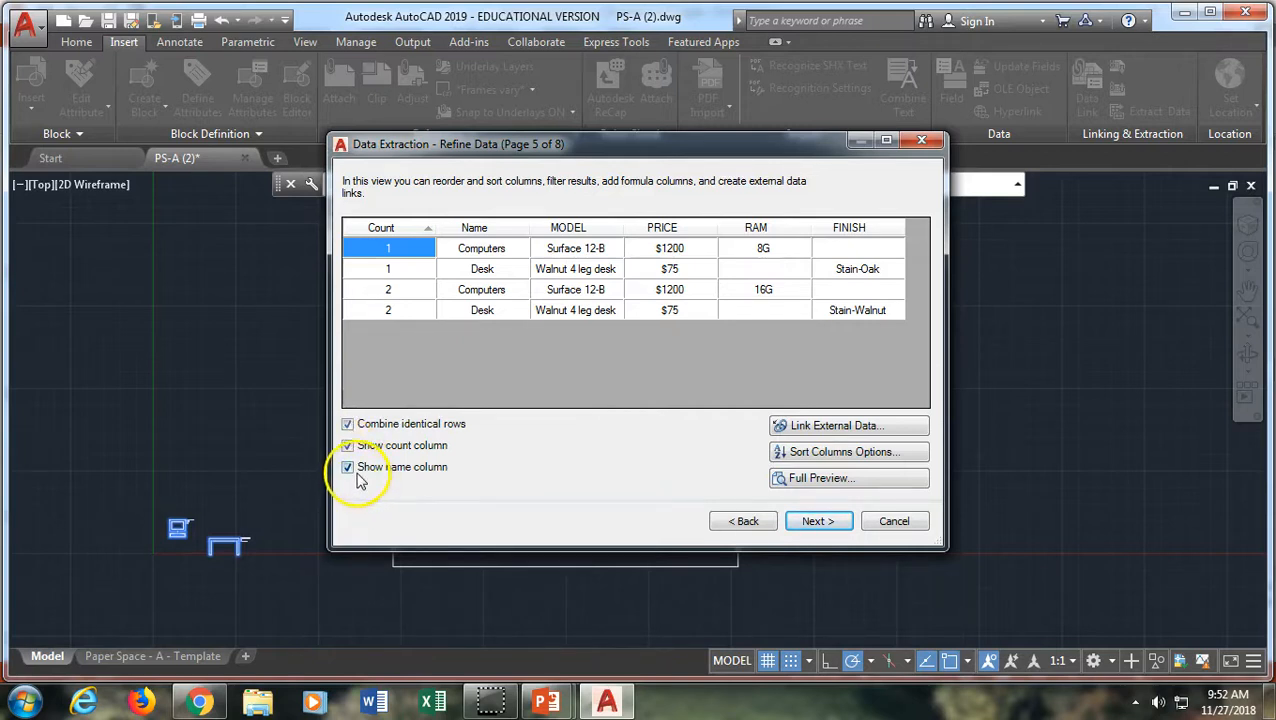
click(815, 524)
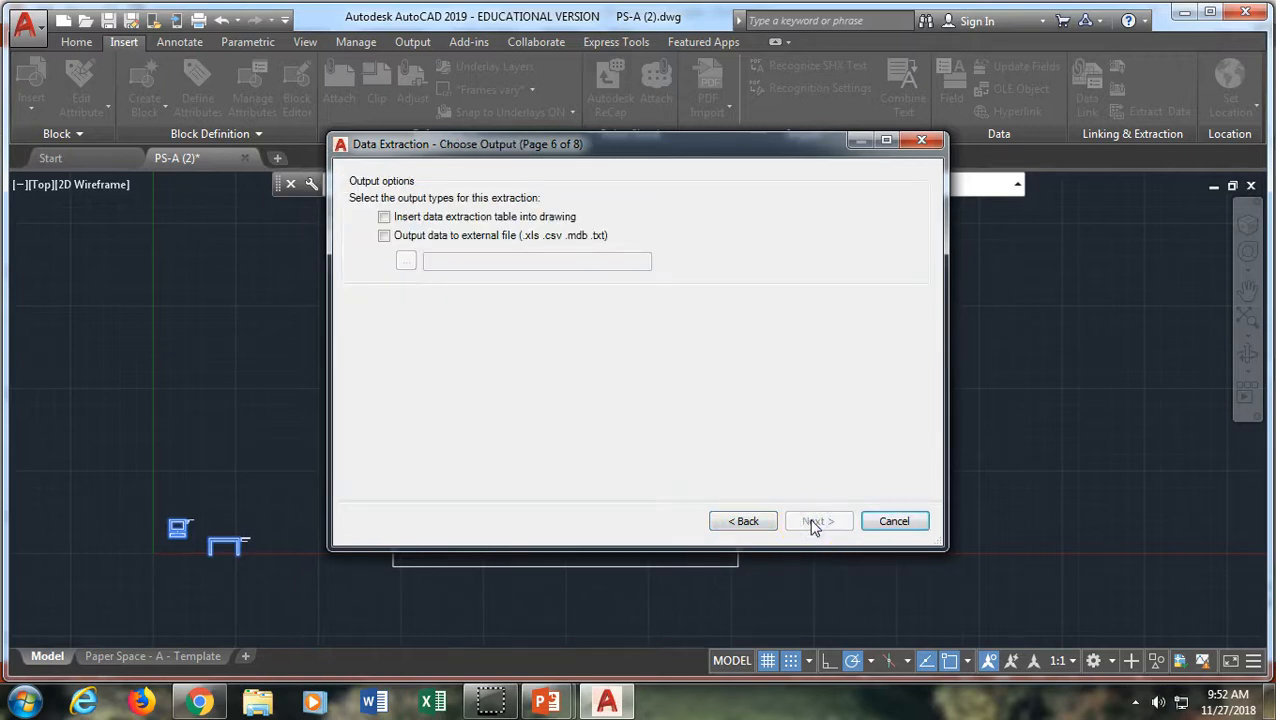
Step: Output the data as a table in the drawing and as an external .xls file named extract_0 in the network drive's root folder
click(384, 217)
click(384, 235)
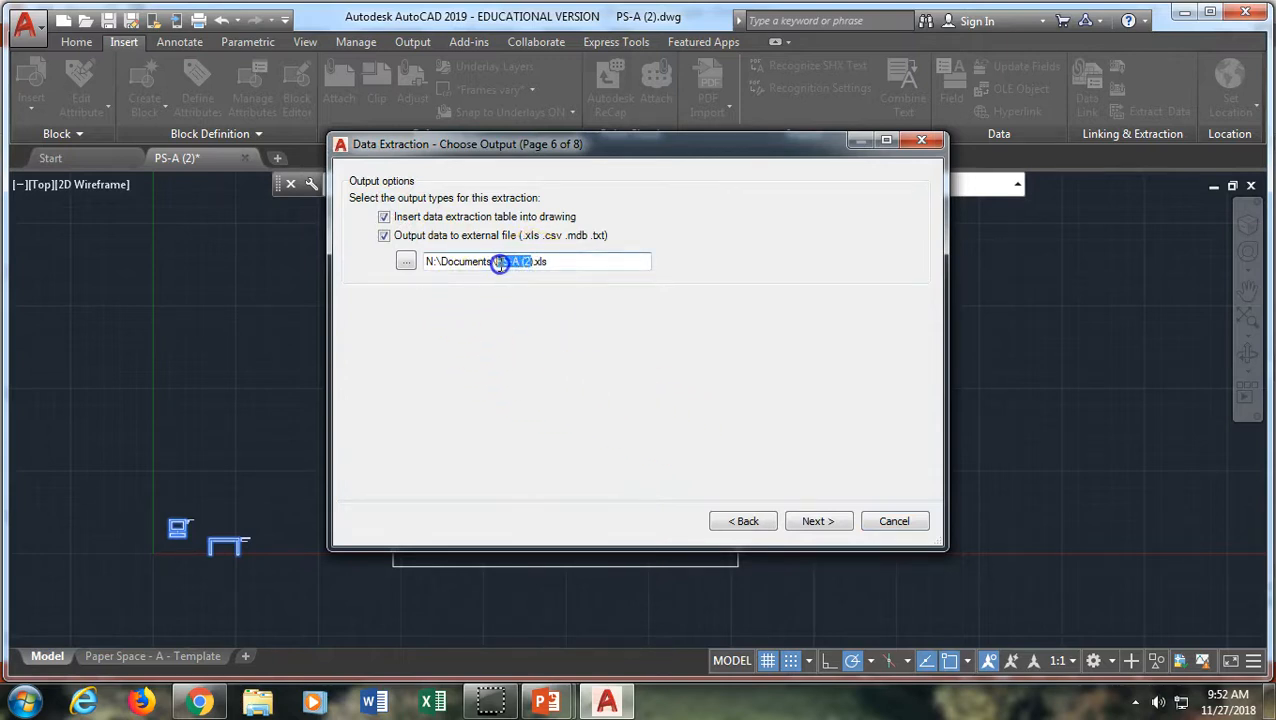
click(407, 262)
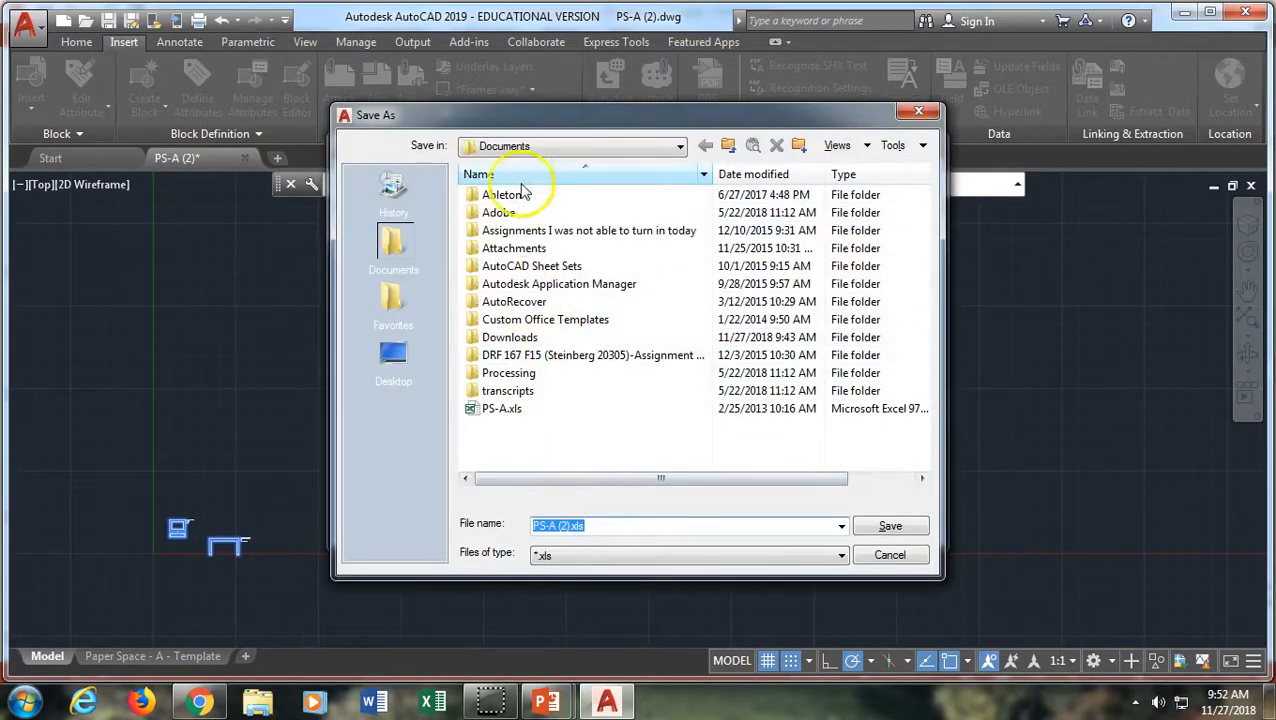
click(545, 145)
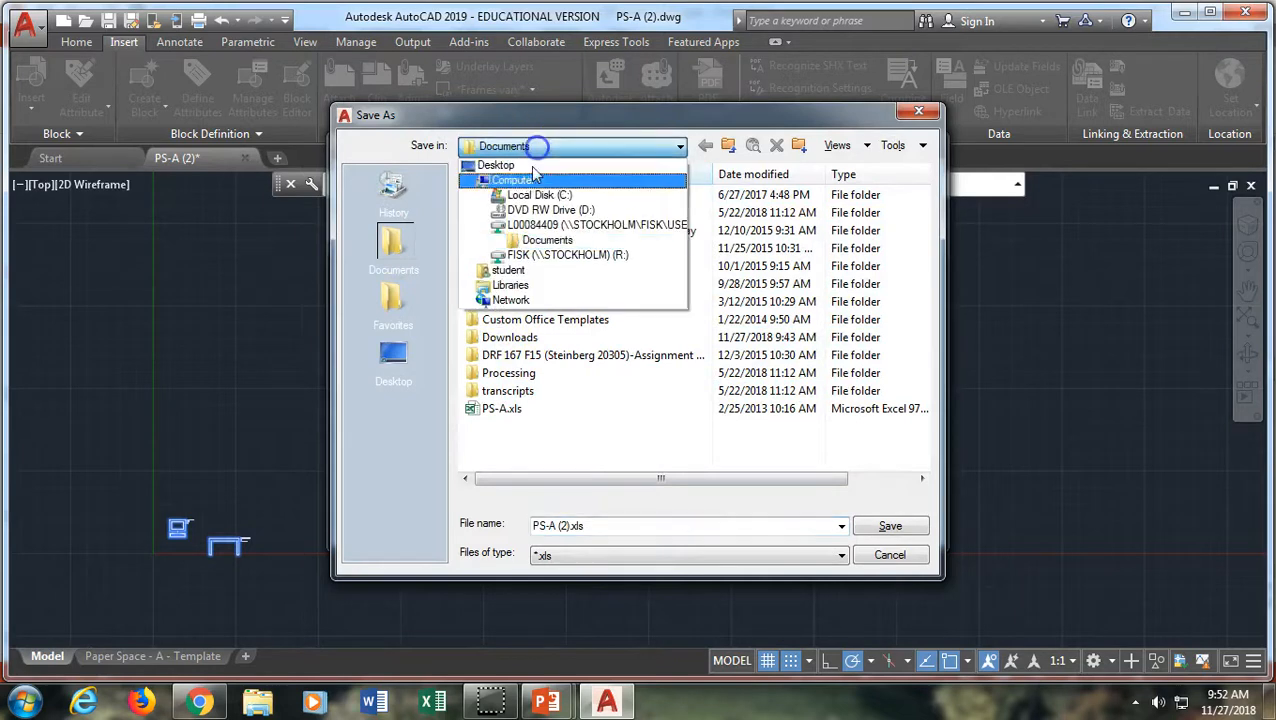
click(543, 226)
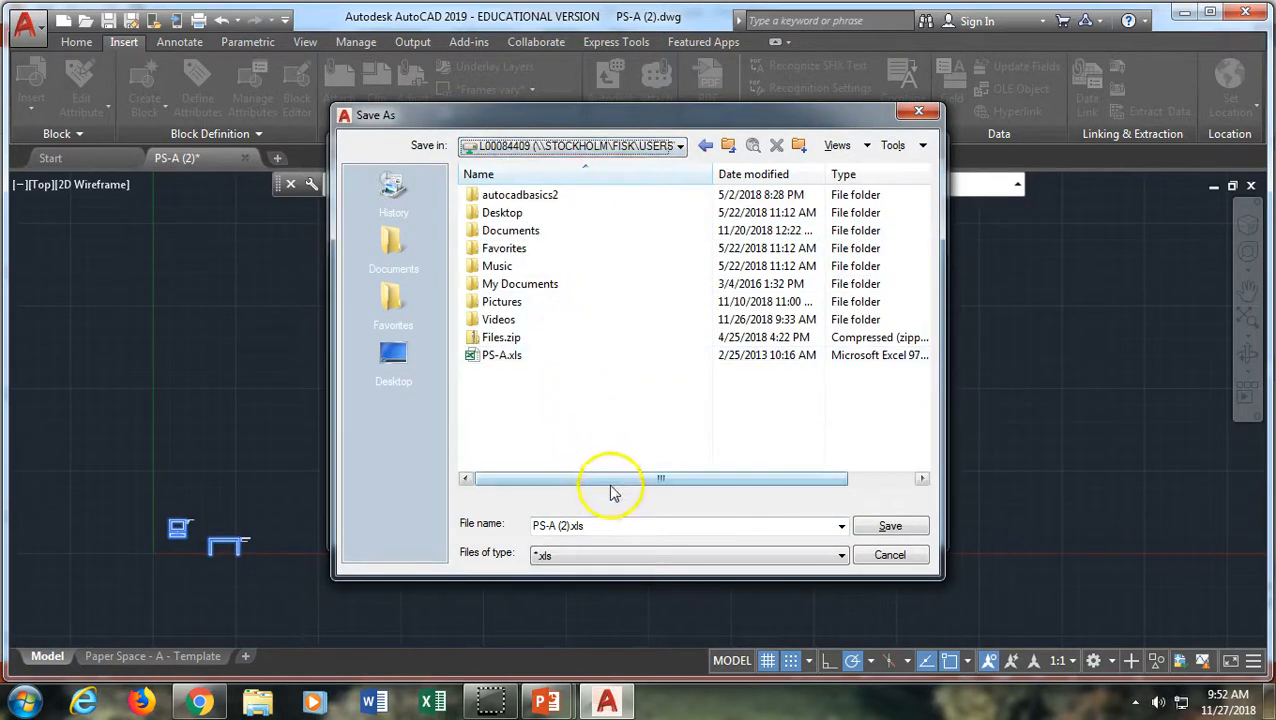
drag(541, 525, 603, 531)
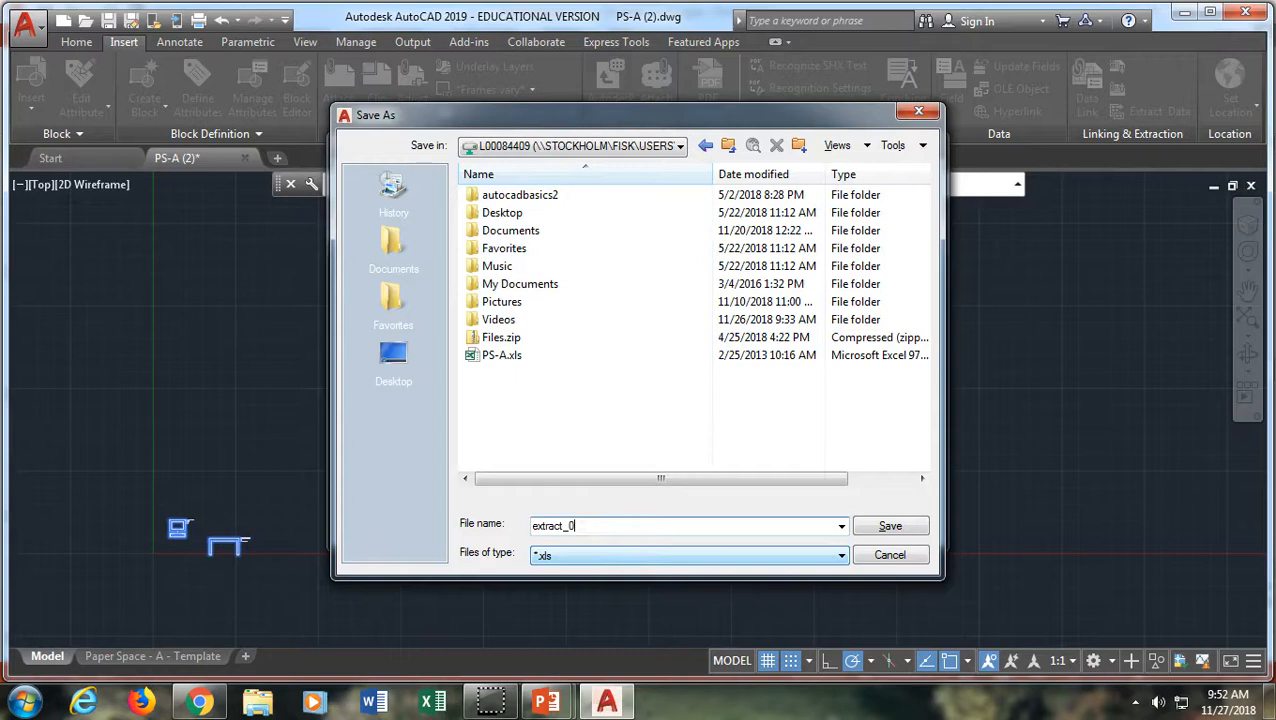
click(869, 526)
click(815, 523)
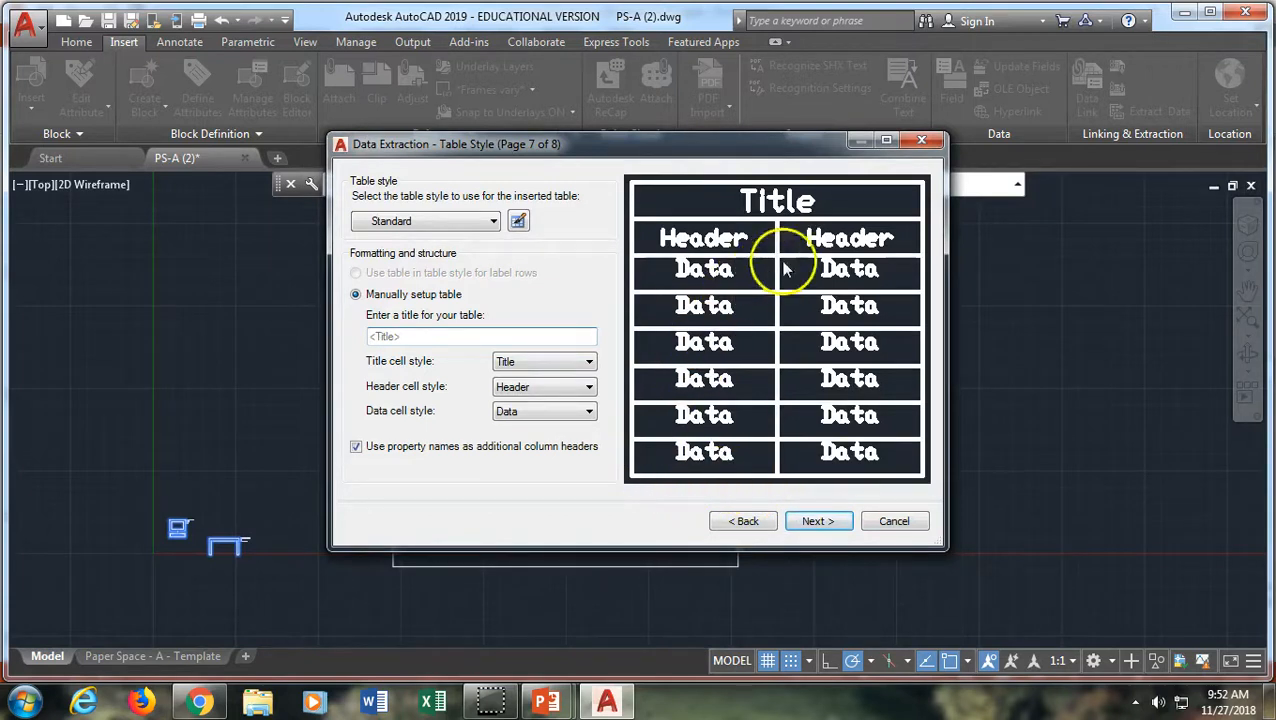
Step: Keep the Standard table style and title the manually set up table "Inventory for Office"
click(493, 221)
click(493, 225)
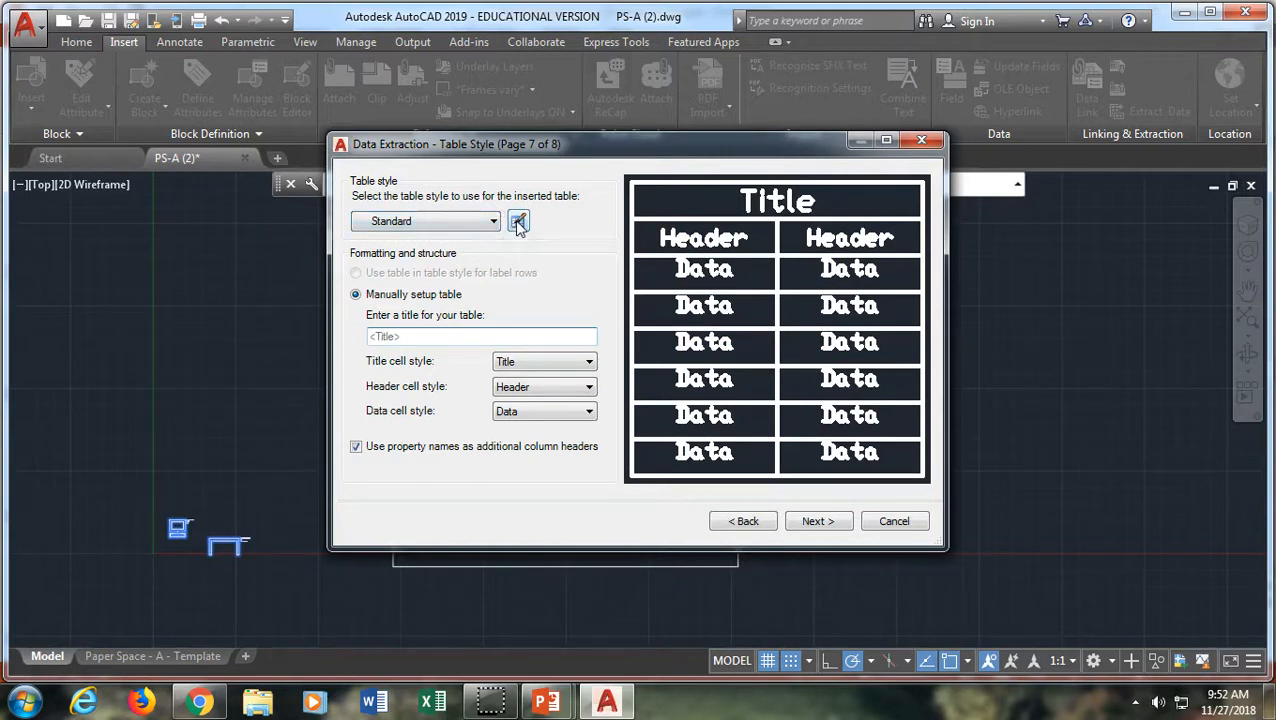
click(379, 300)
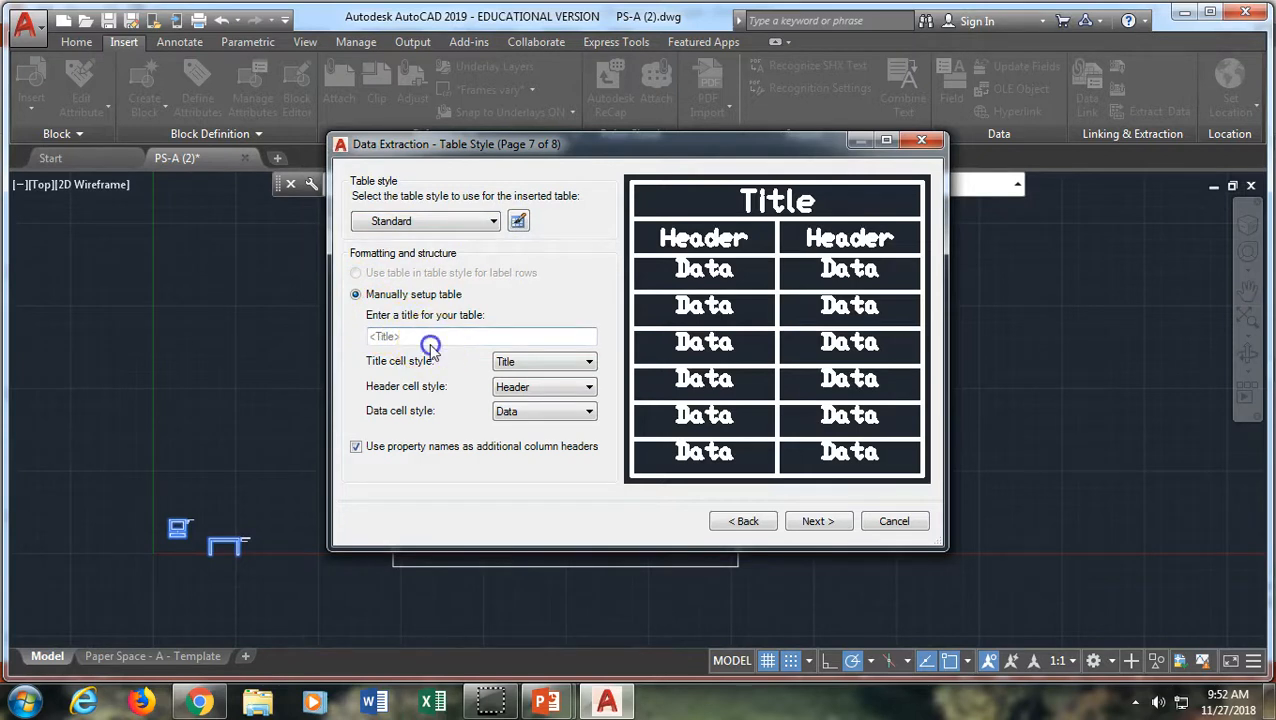
click(850, 378)
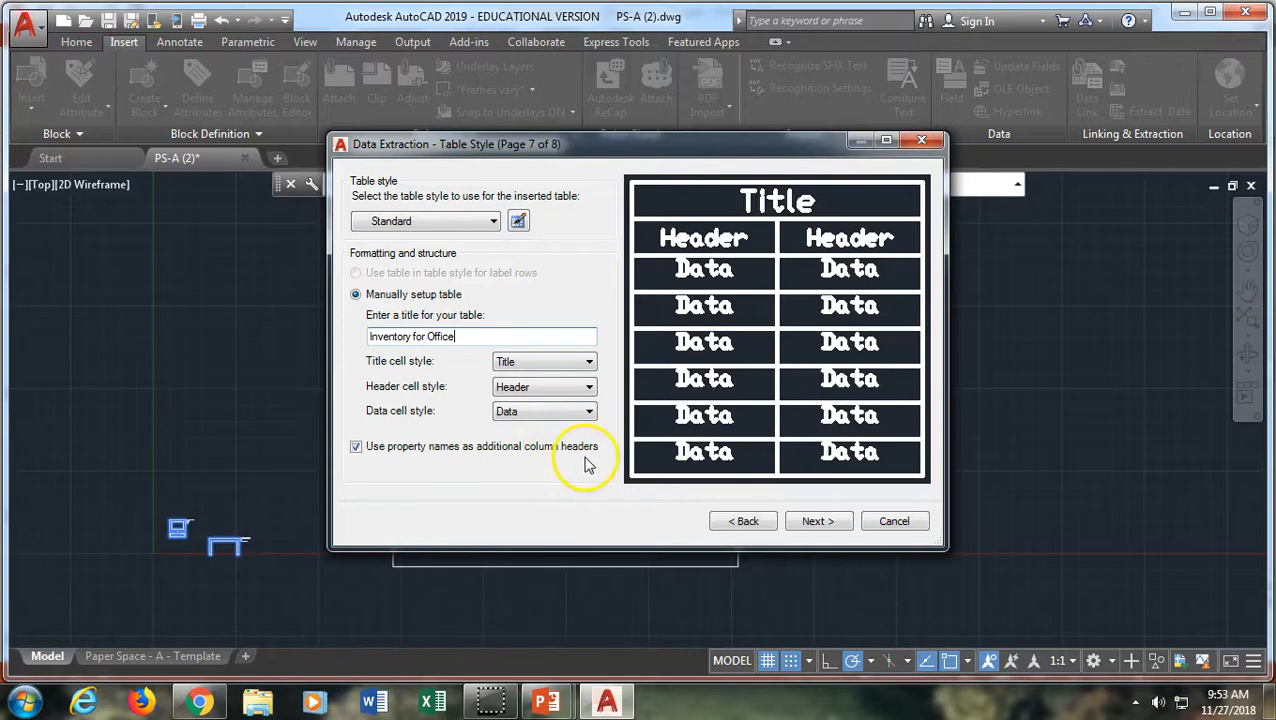
Step: Finish the data extraction and insert the inventory table in the empty area to the right of the office rectangle
click(818, 521)
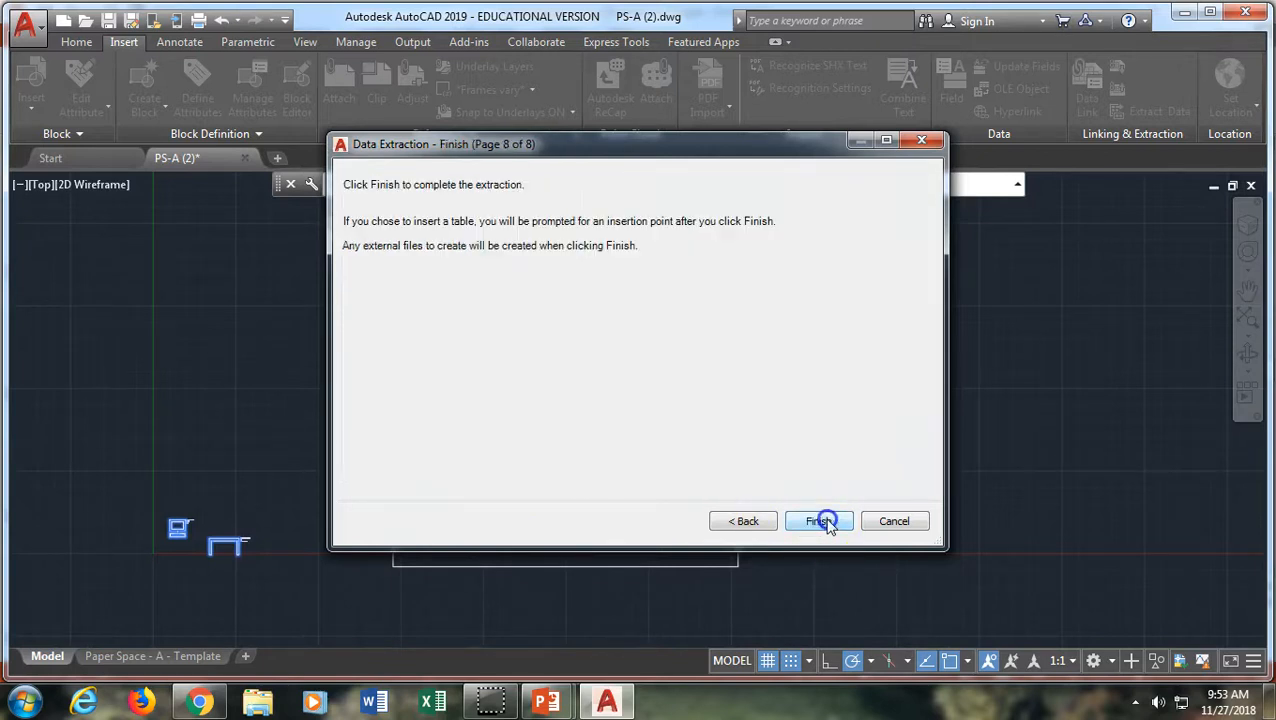
click(814, 521)
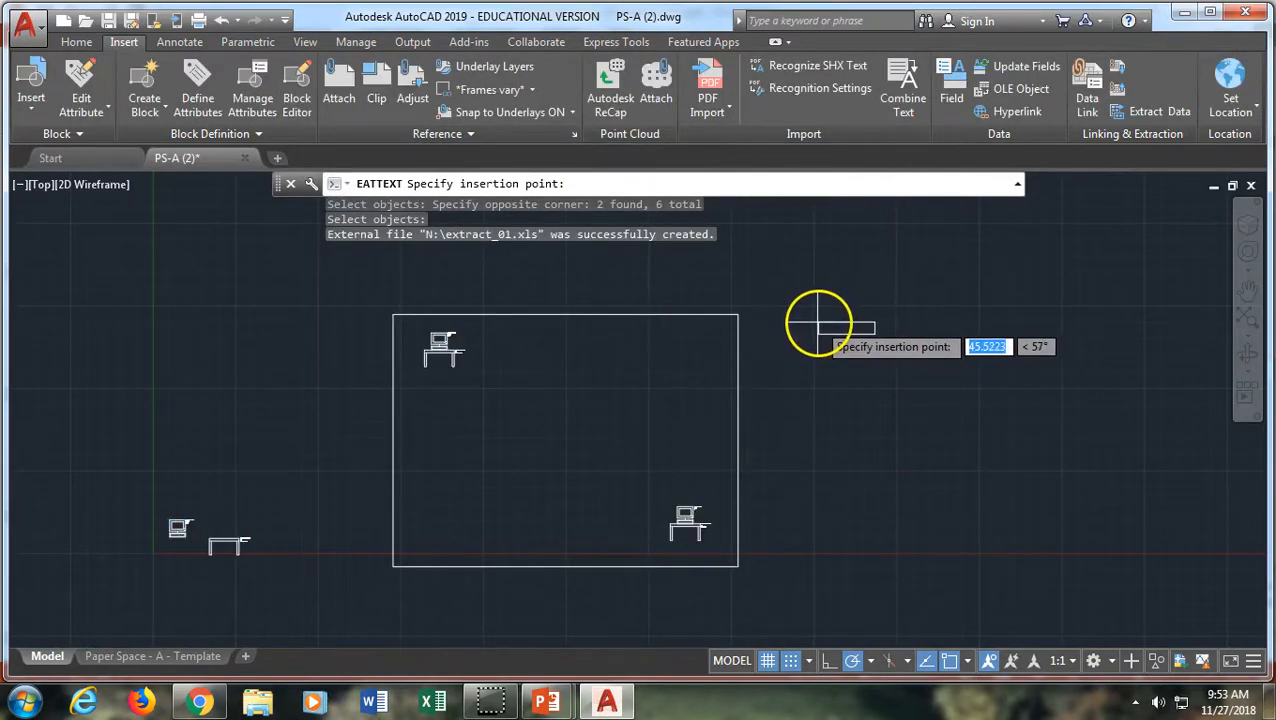
click(831, 317)
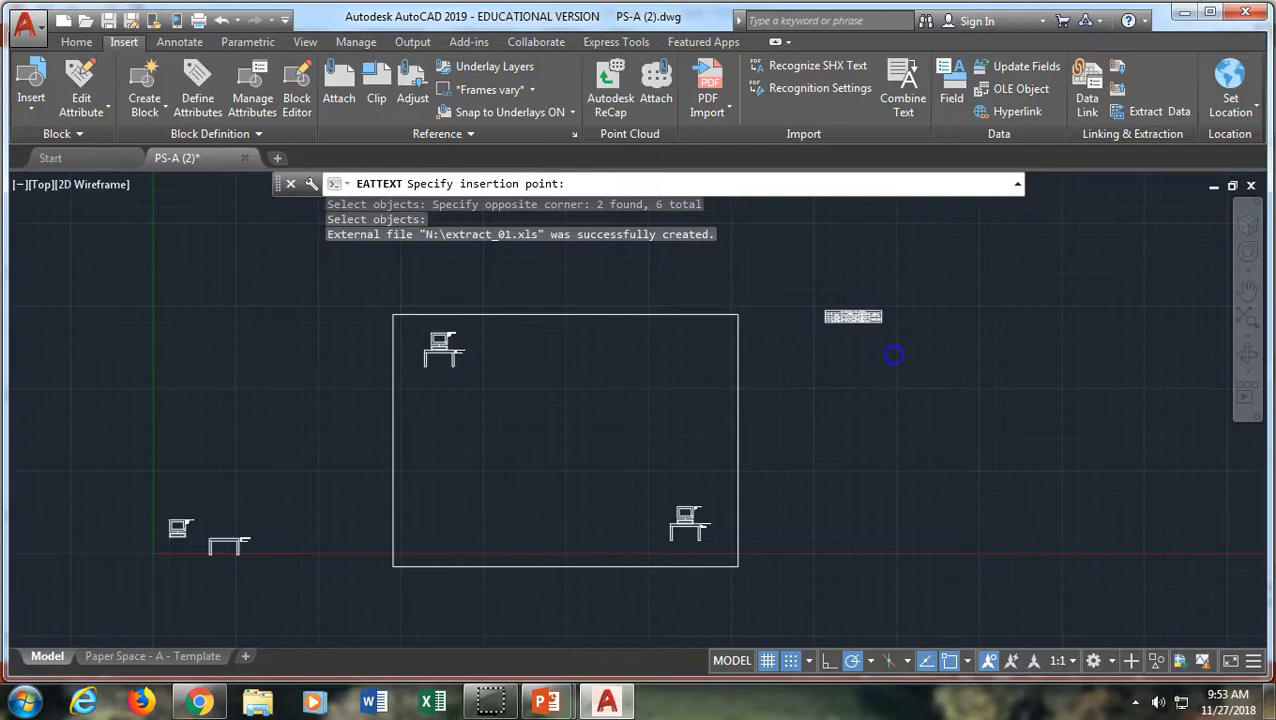
scroll(834, 328, up, 5)
scroll(823, 365, down, 1)
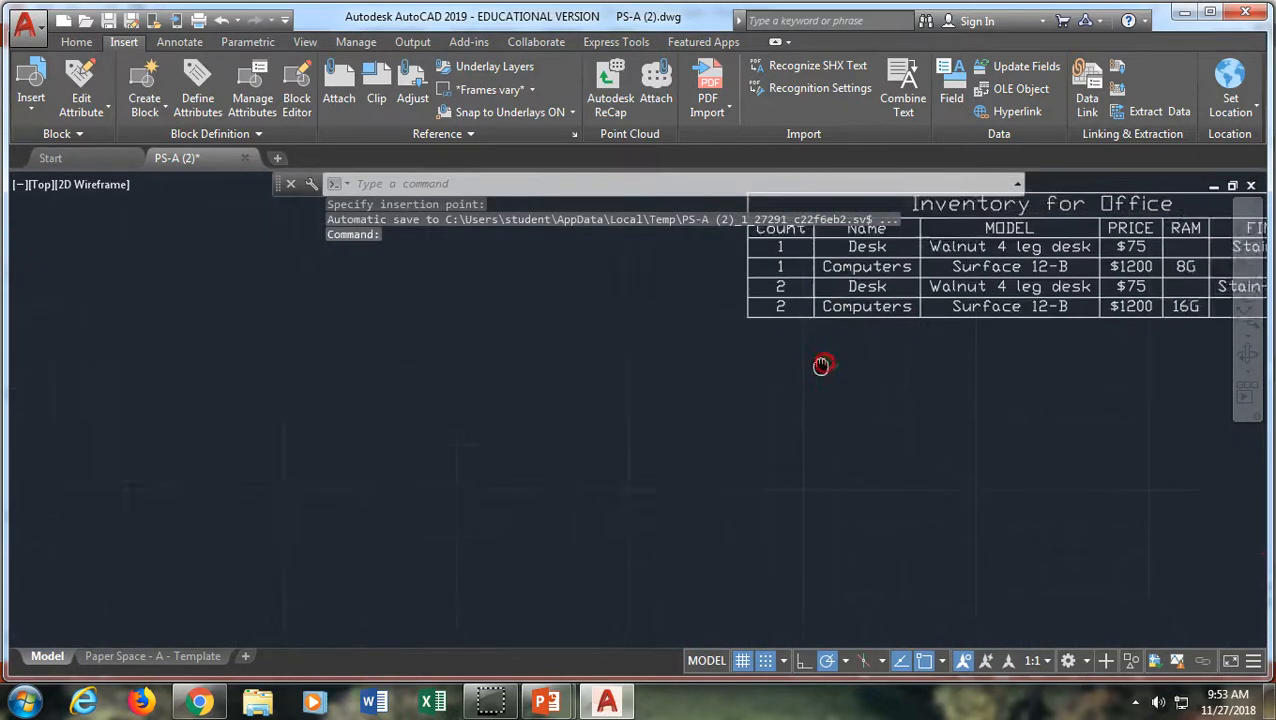
middle_drag(823, 365, 551, 409)
scroll(576, 406, down, 2)
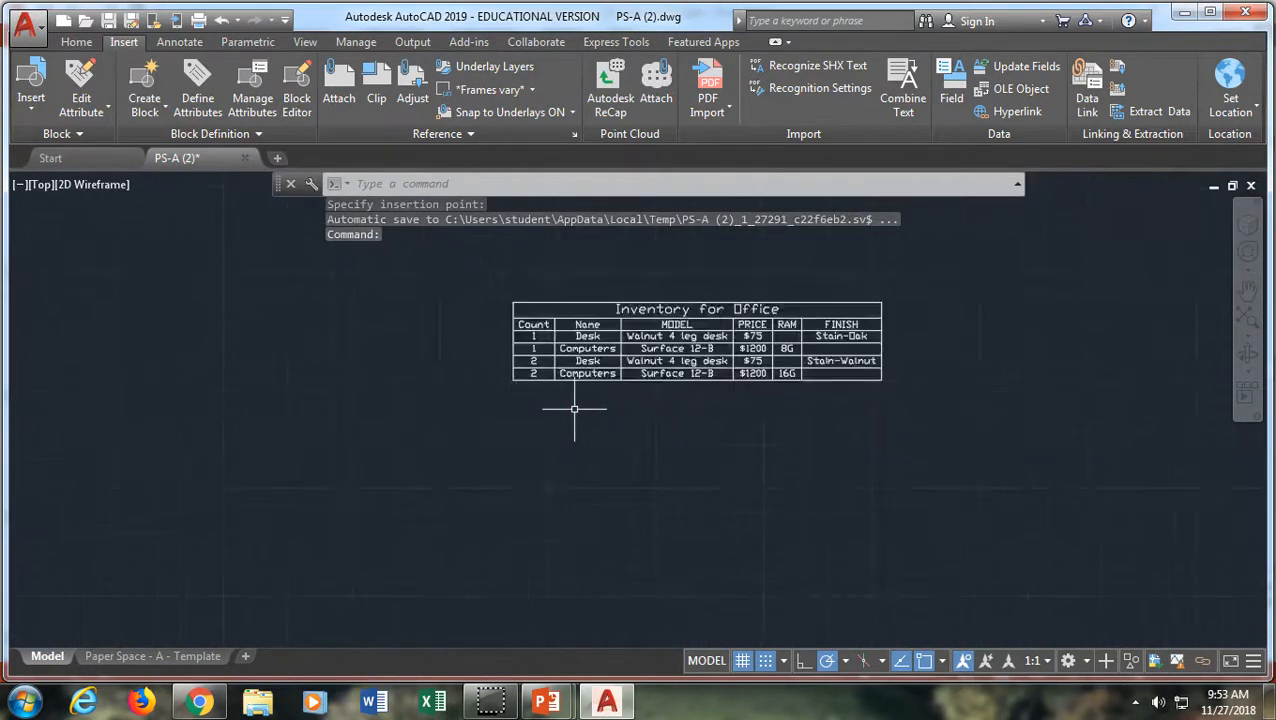
scroll(575, 407, up, 2)
middle_drag(558, 407, 461, 456)
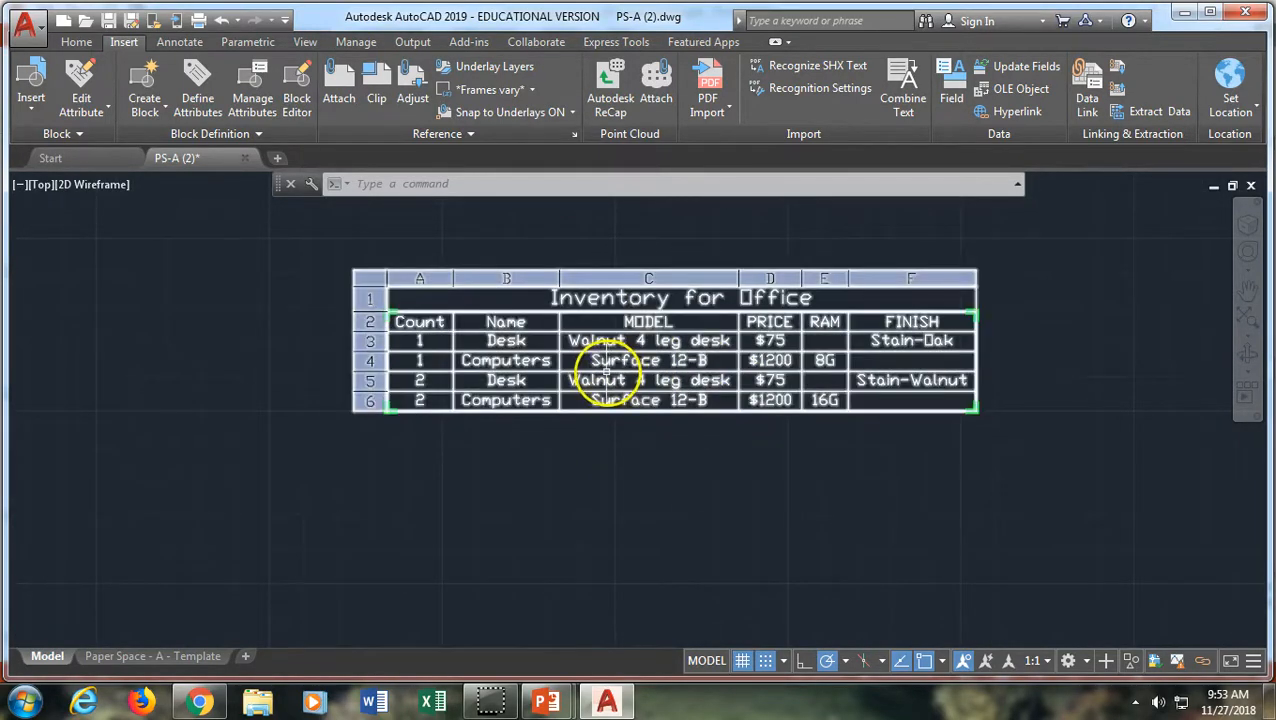
Step: Try to edit the MODEL cell in the first Computers row of the inventory table
mouse_move(604, 371)
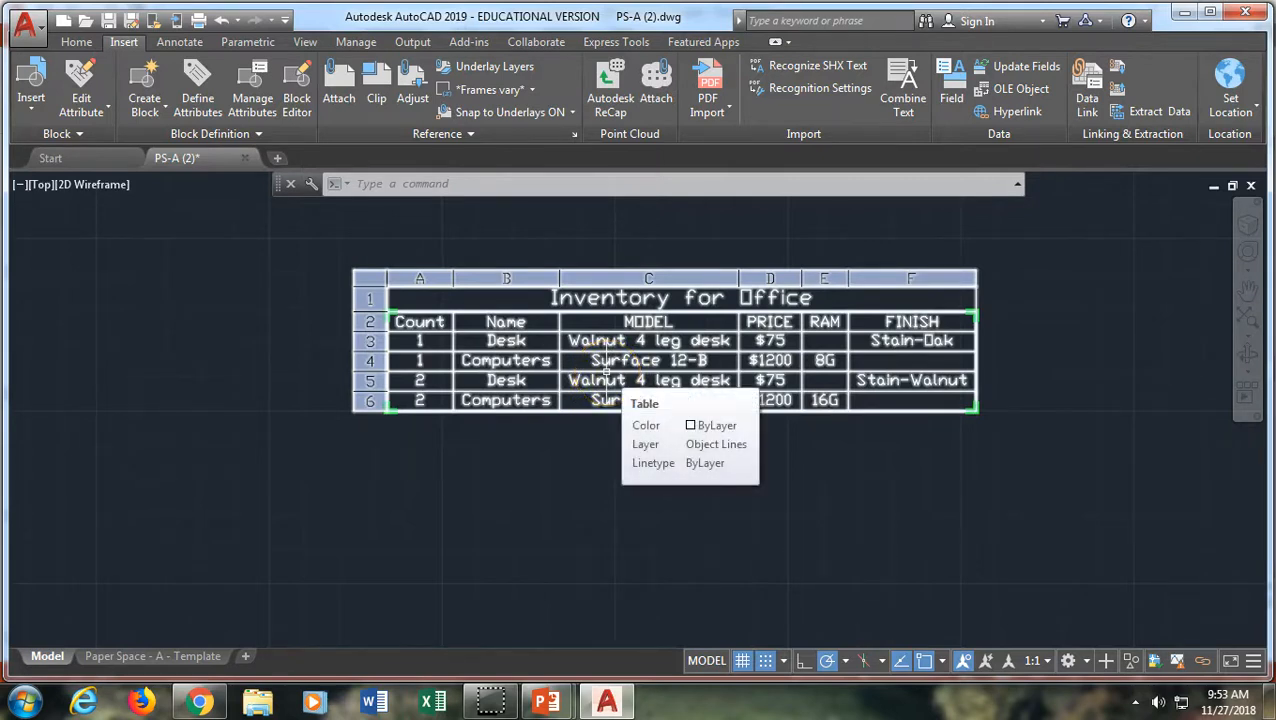
double_click(665, 362)
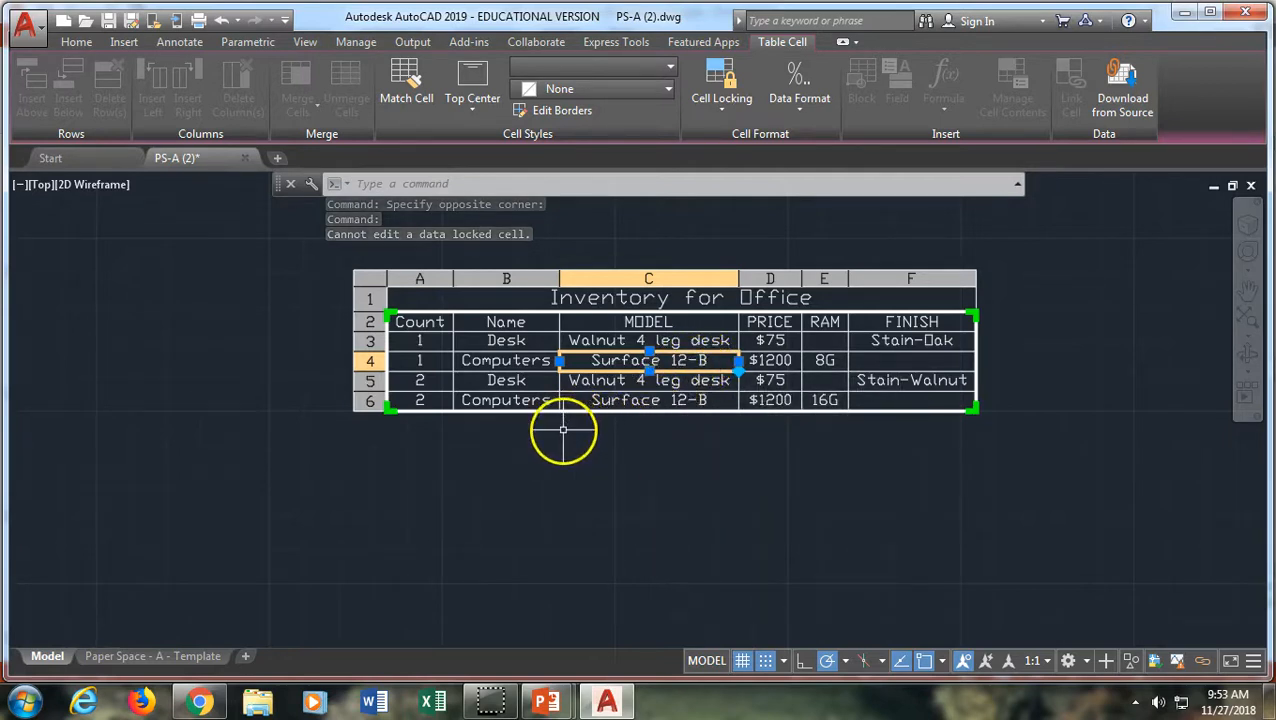
key(Escape)
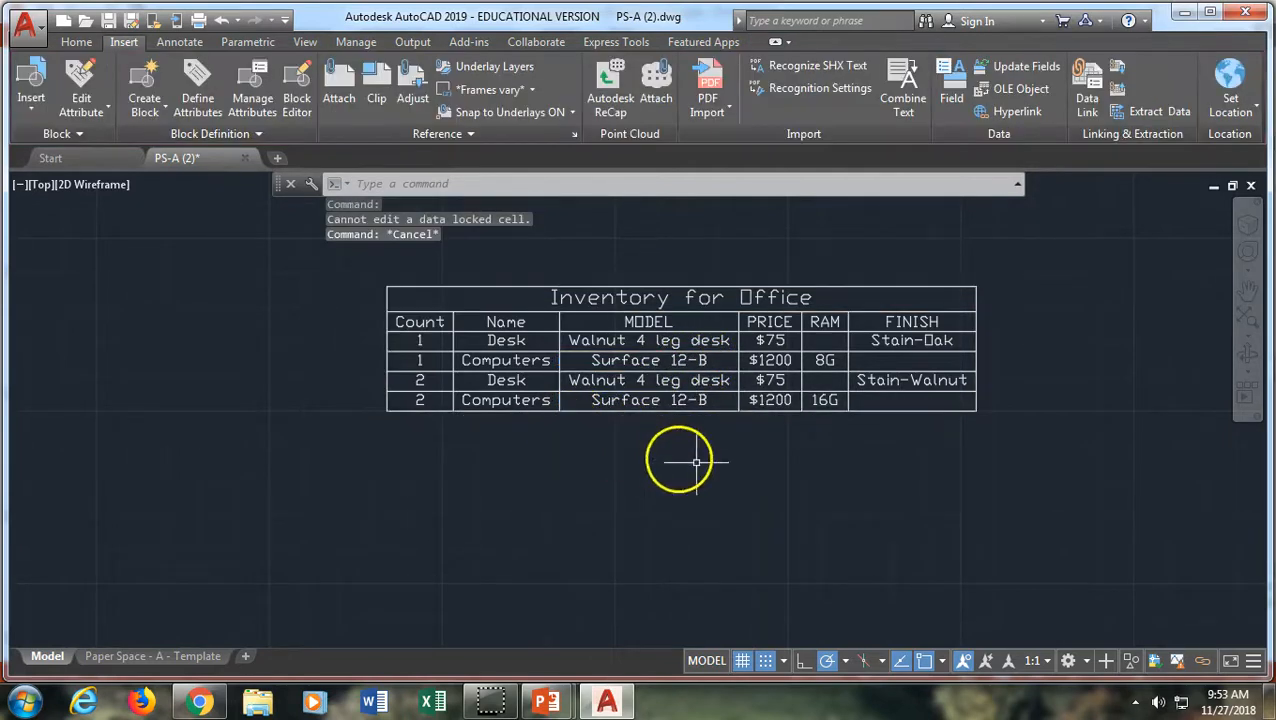
Step: Start Excel, dismiss its Help window, and clear the AutoCAD and PowerPoint windows out of the way
click(438, 703)
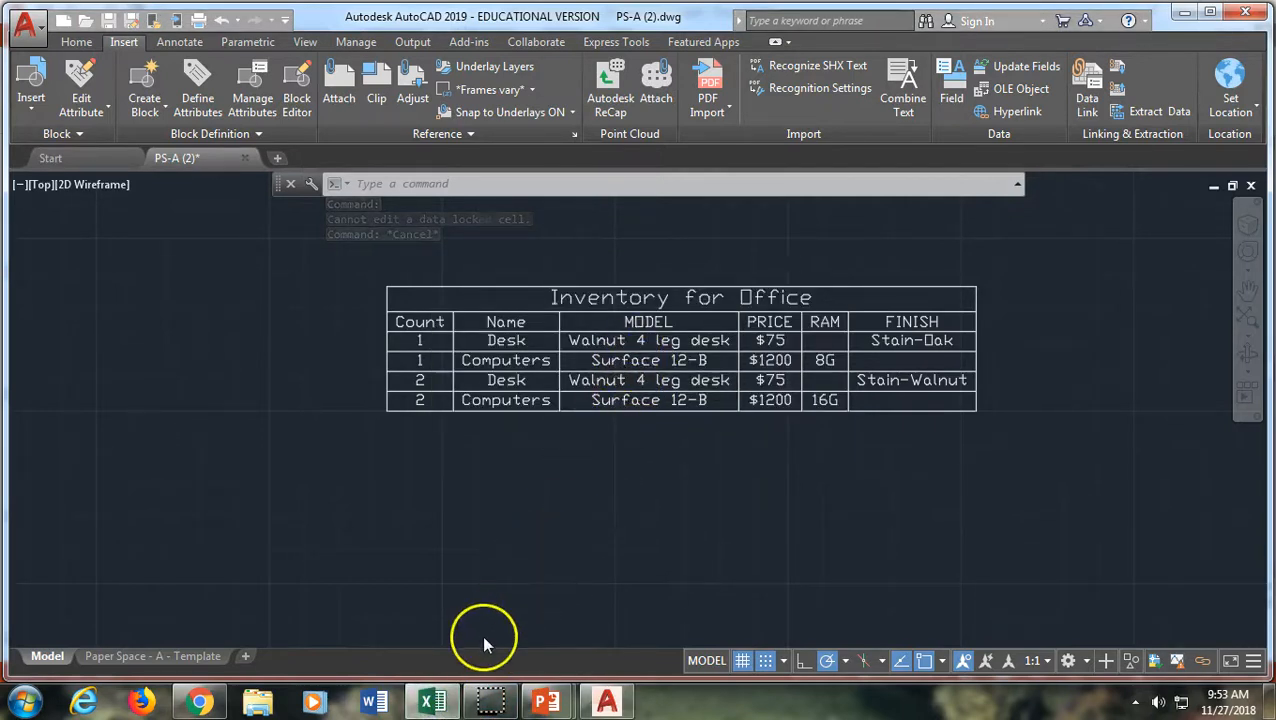
click(1183, 17)
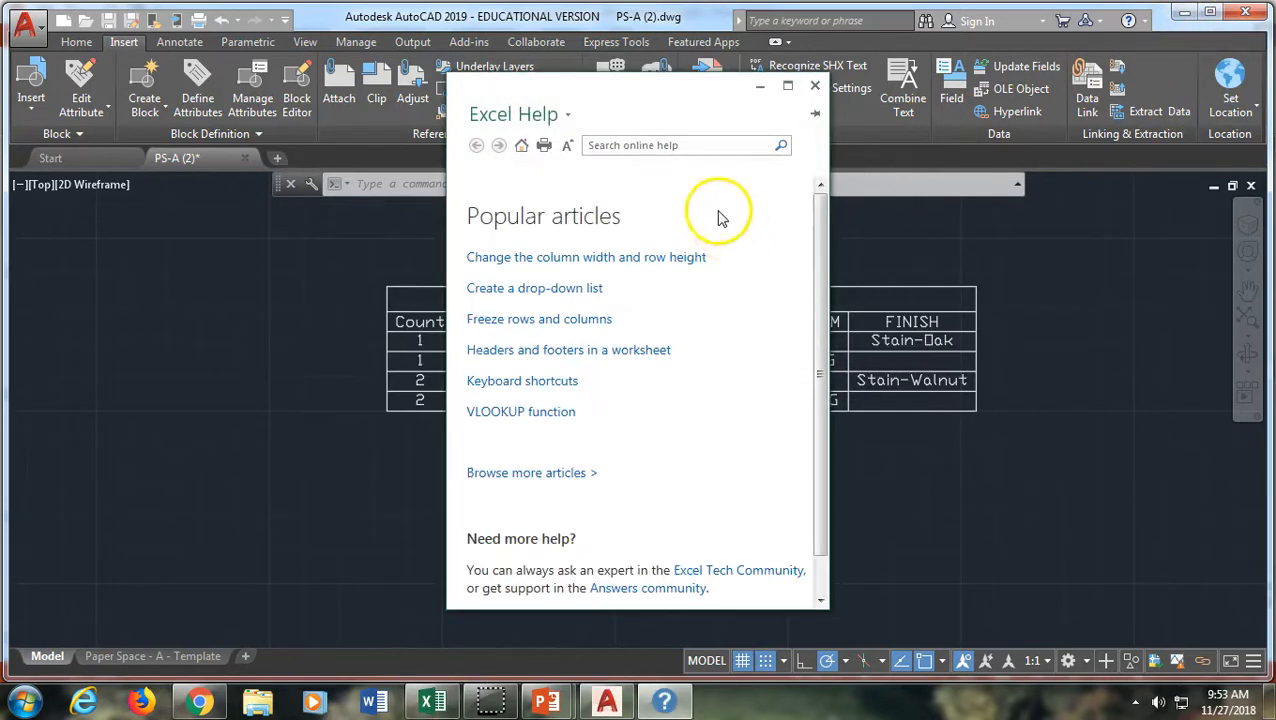
click(815, 86)
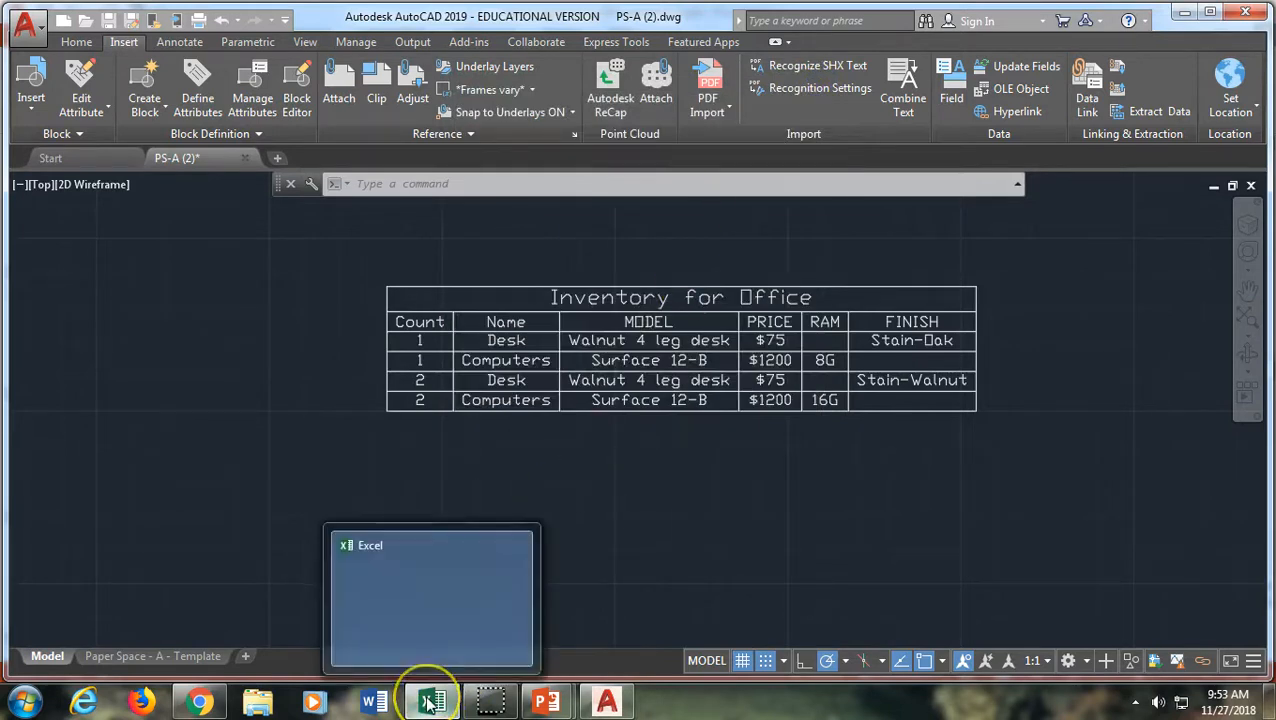
click(430, 703)
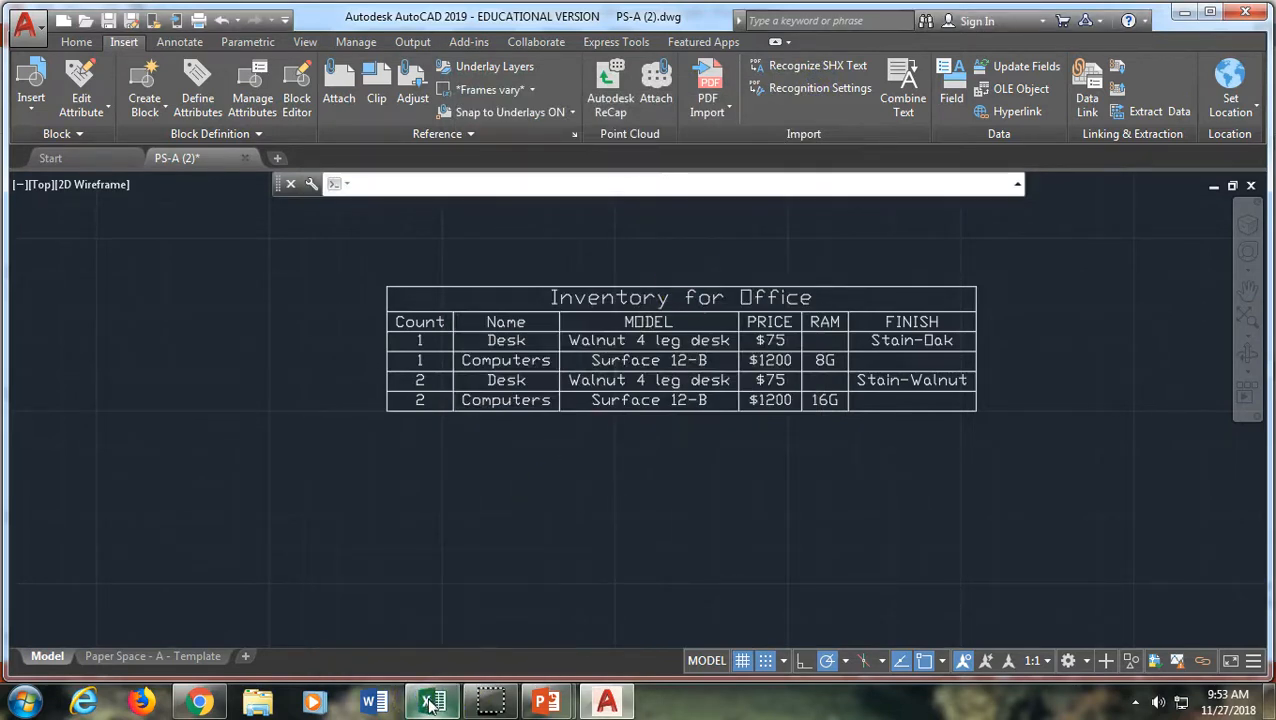
click(1183, 12)
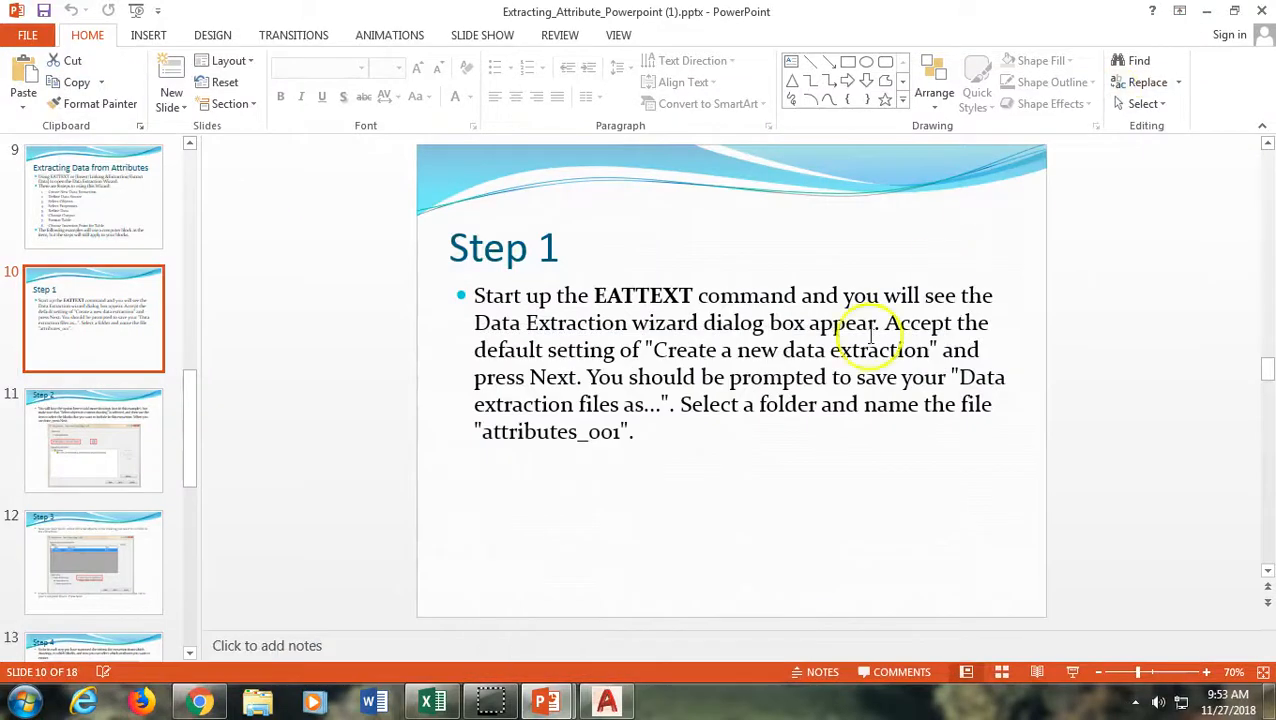
click(1264, 10)
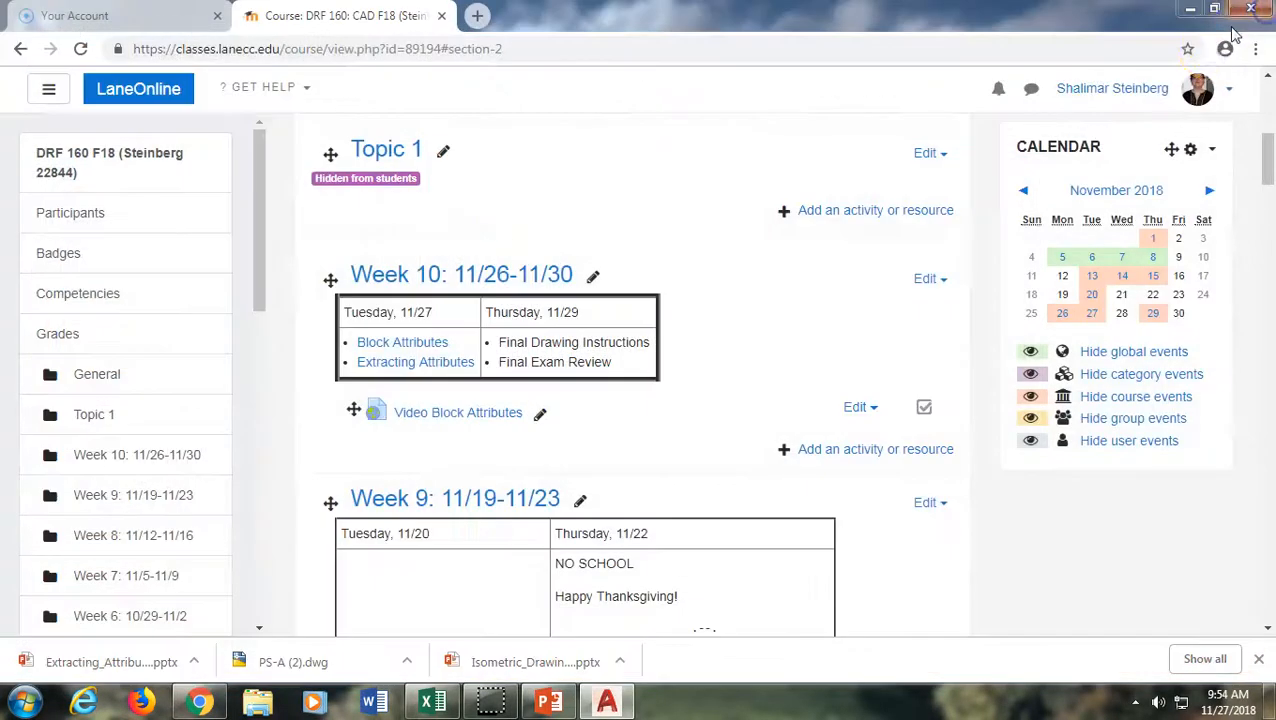